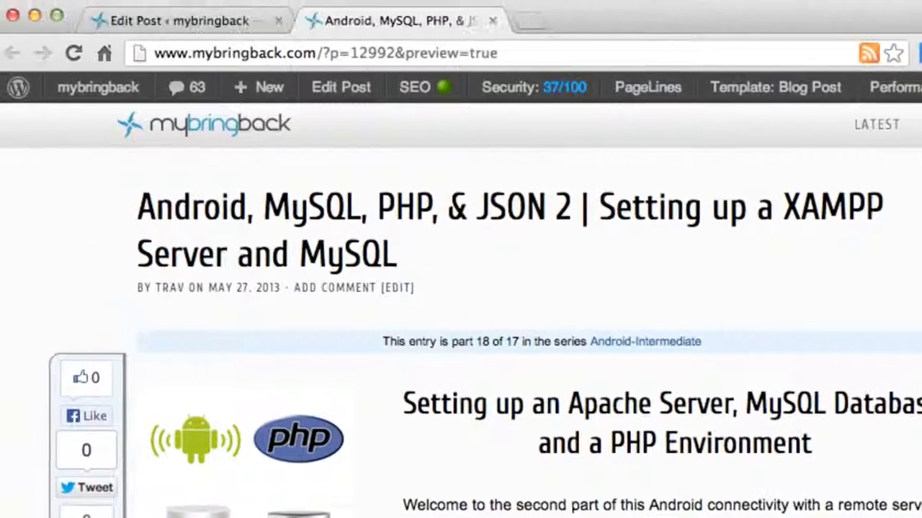
- Find Step 1 of the XAMPP and MySQL tutorial post and open its Download XAMPP link
click(576, 54)
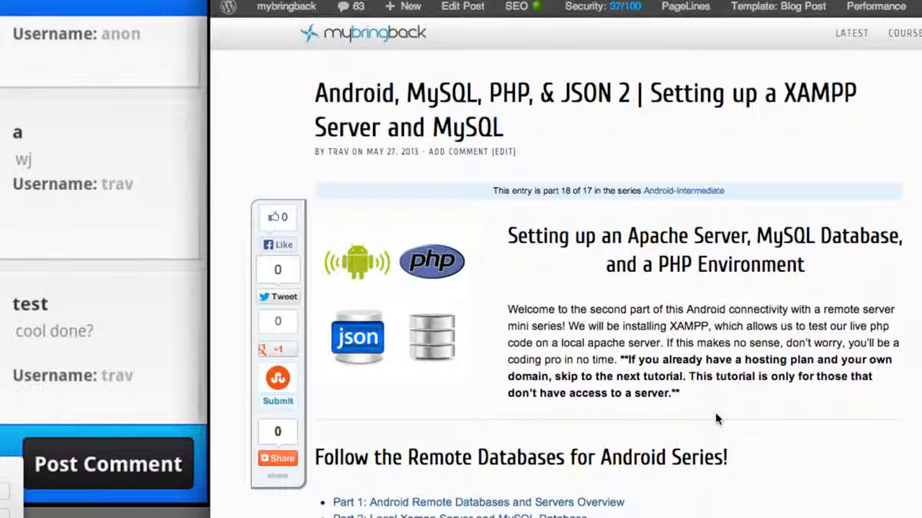
scroll(716, 416, down, 4)
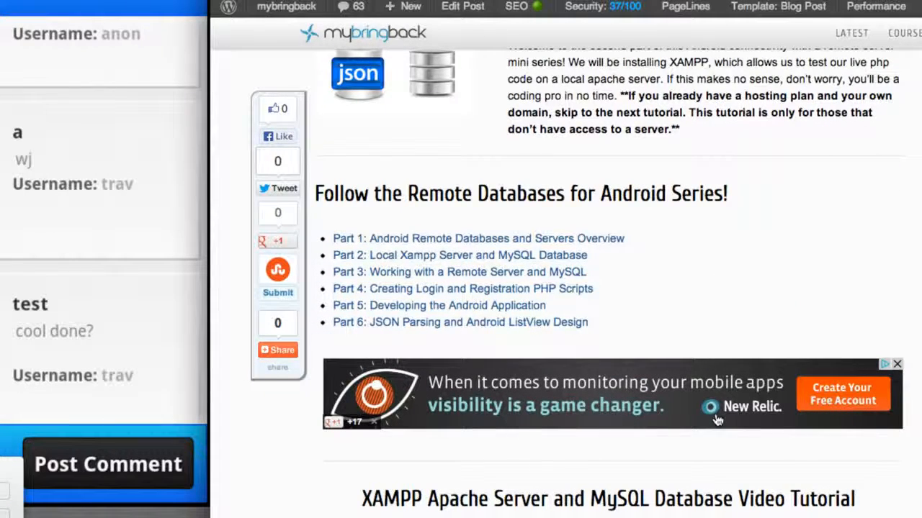
scroll(692, 330, up, 4)
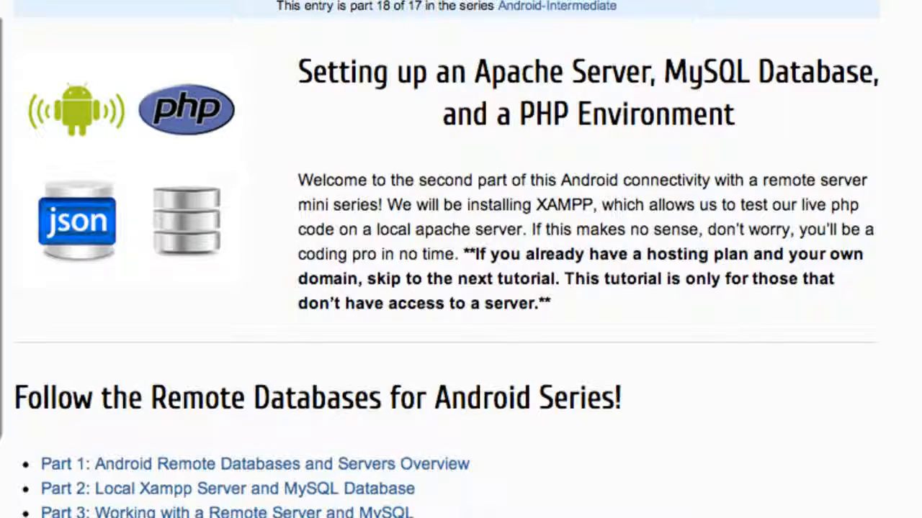
scroll(461, 259, down, 10)
scroll(461, 260, down, 5)
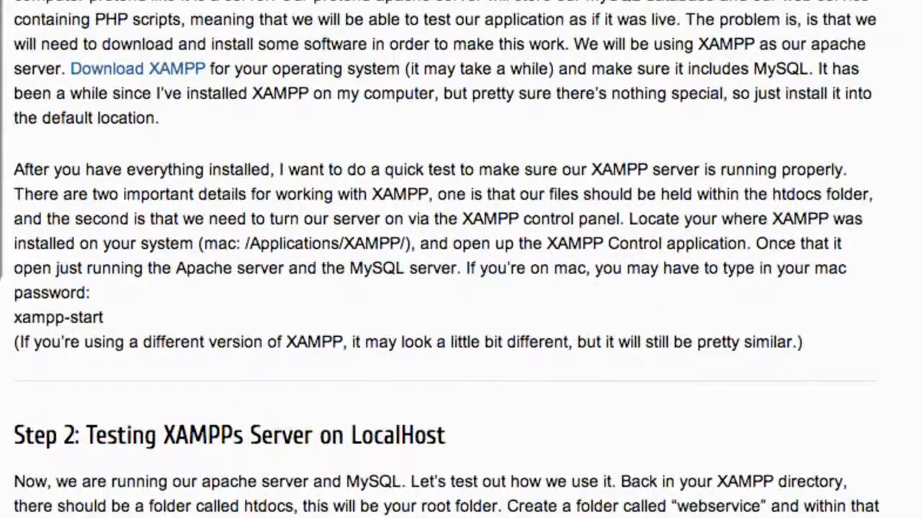
scroll(438, 35, up, 5)
scroll(437, 29, down, 3)
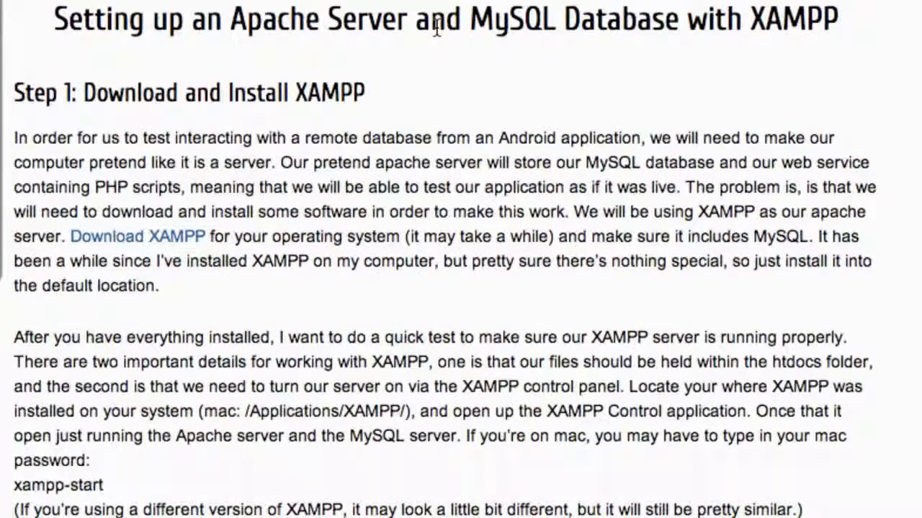
scroll(437, 28, down, 1)
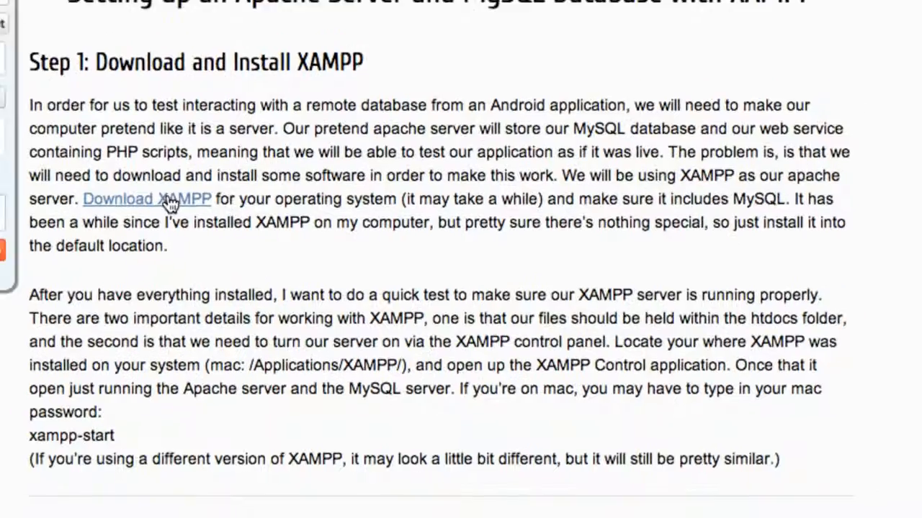
click(170, 204)
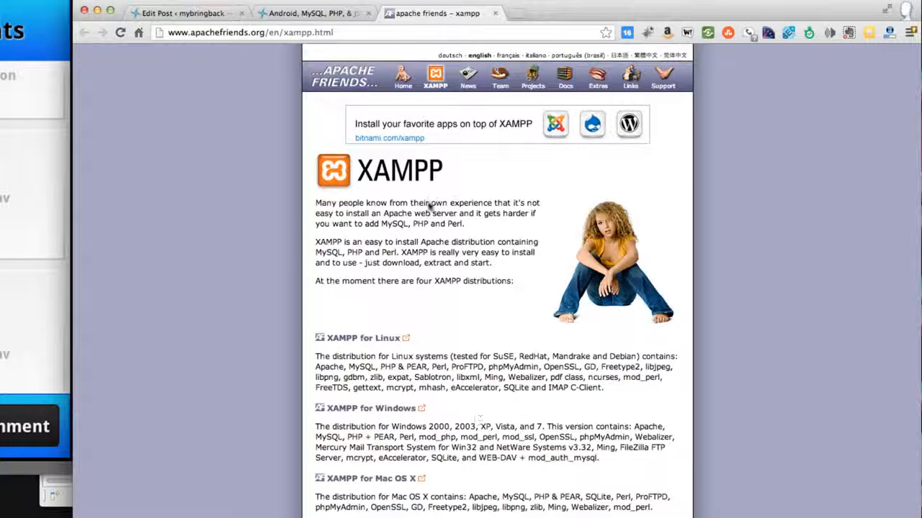
- Examine the list of components included in the XAMPP distribution for Mac OS X
scroll(398, 316, down, 2)
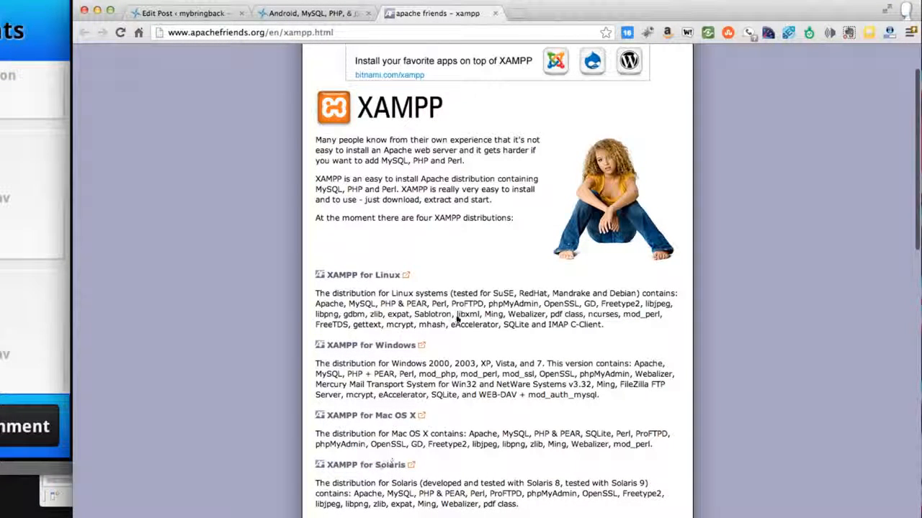
drag(357, 438, 524, 439)
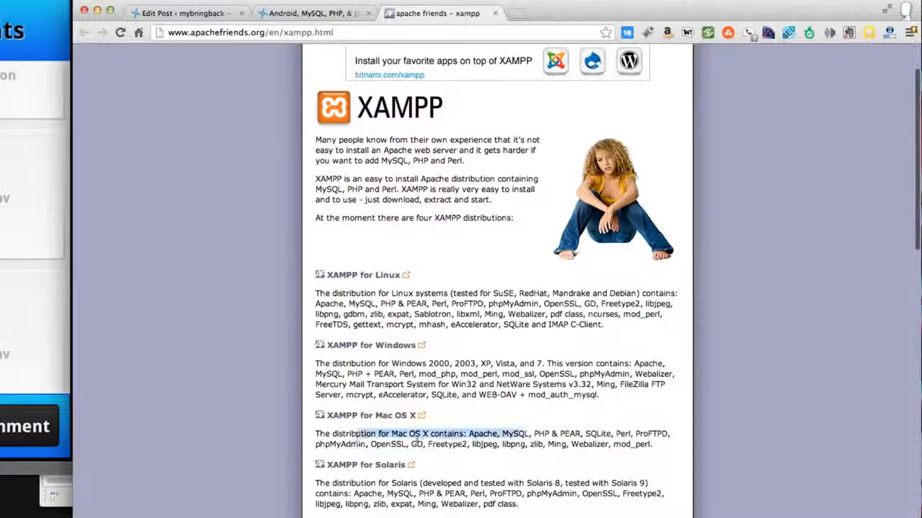
click(475, 434)
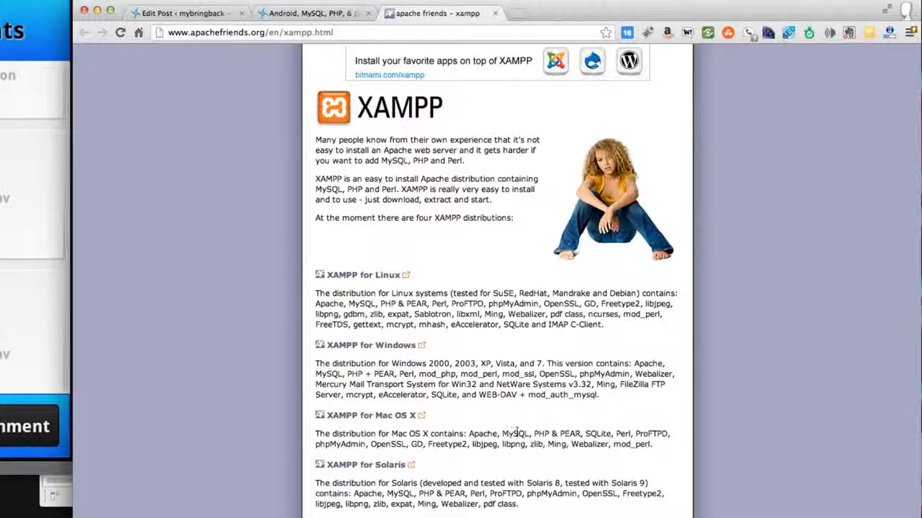
double_click(541, 433)
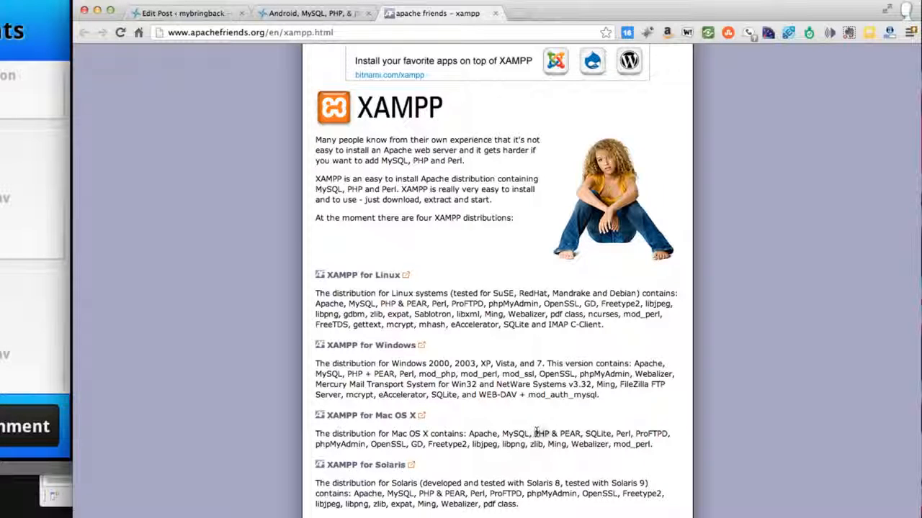
double_click(597, 434)
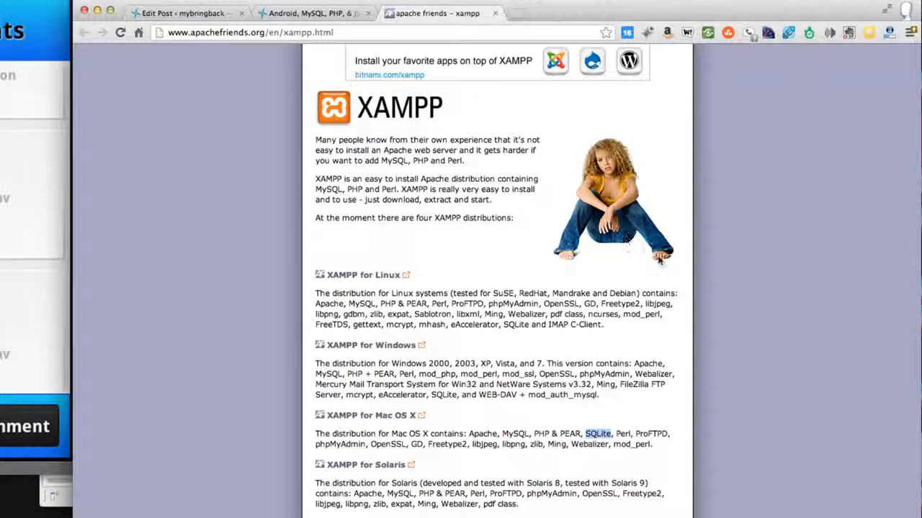
click(332, 439)
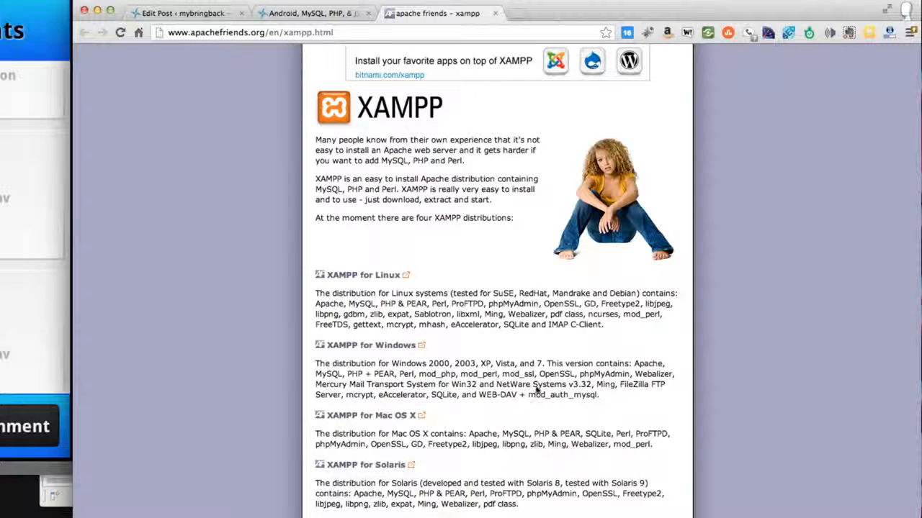
- Switch to Finder and launch XAMPP Control from the XAMPP folder on Macintosh HD
key(super+Tab)
drag(416, 0, 453, 66)
click(345, 189)
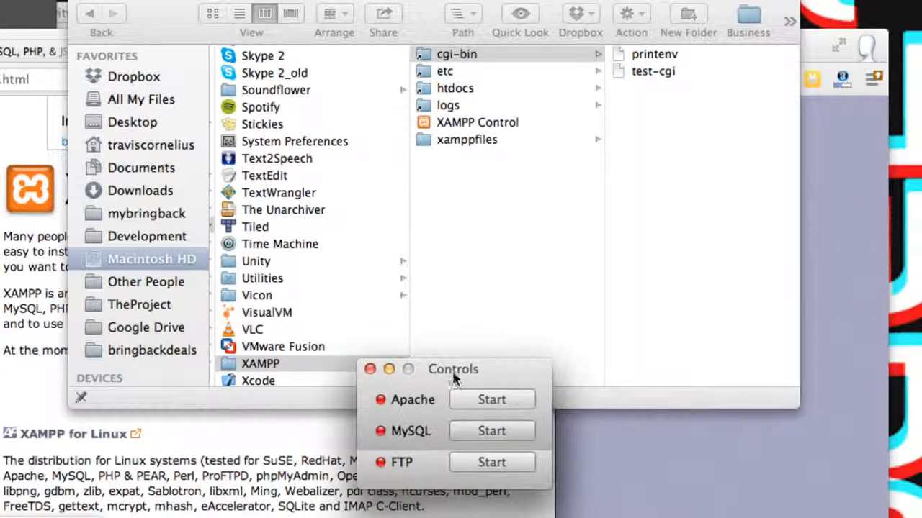
drag(464, 366, 486, 185)
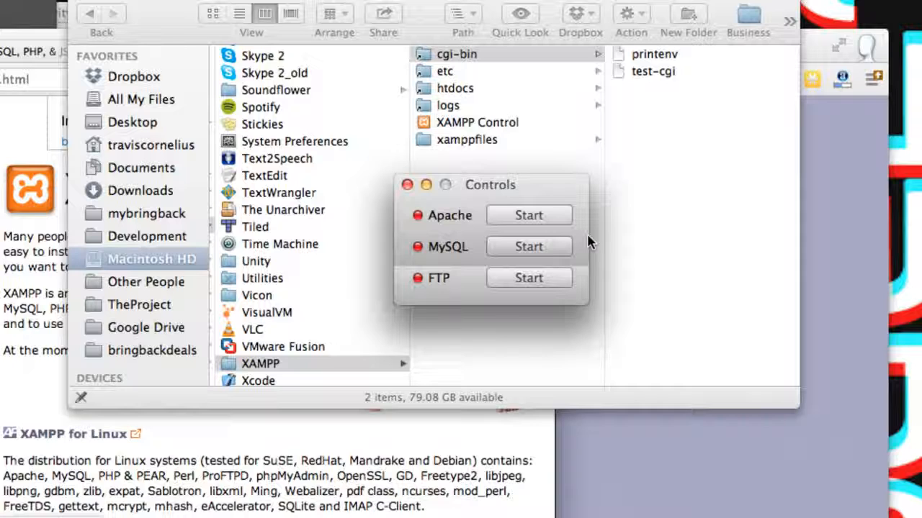
- Start the Apache and MySQL servers in XAMPP Control, authorizing the change with the account password
click(494, 220)
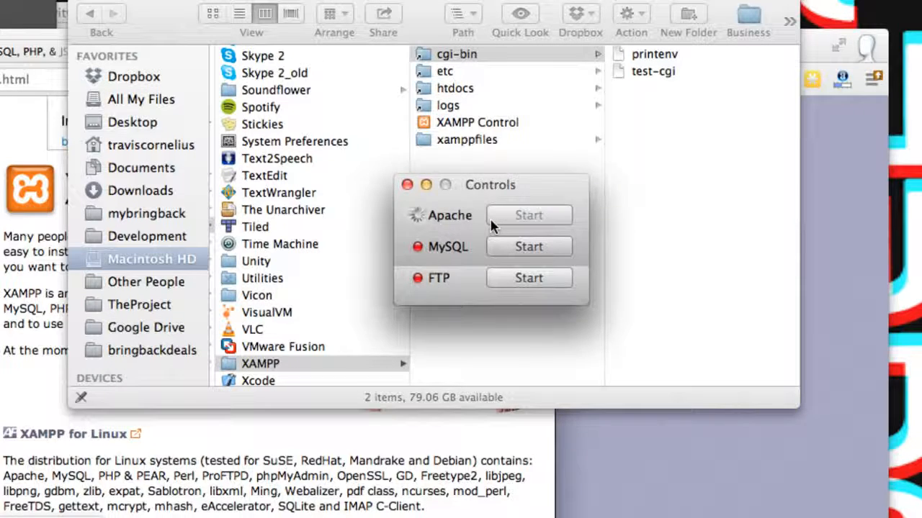
click(523, 247)
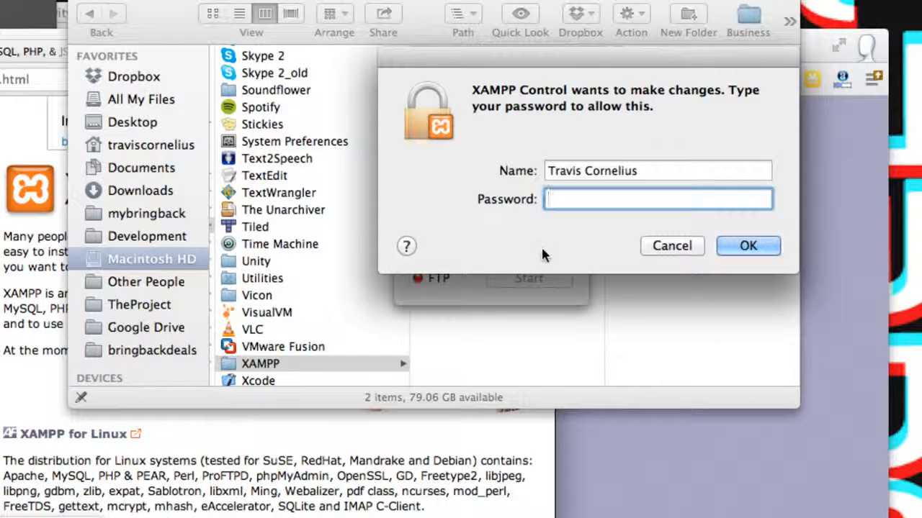
text(••••••••)
key(Return)
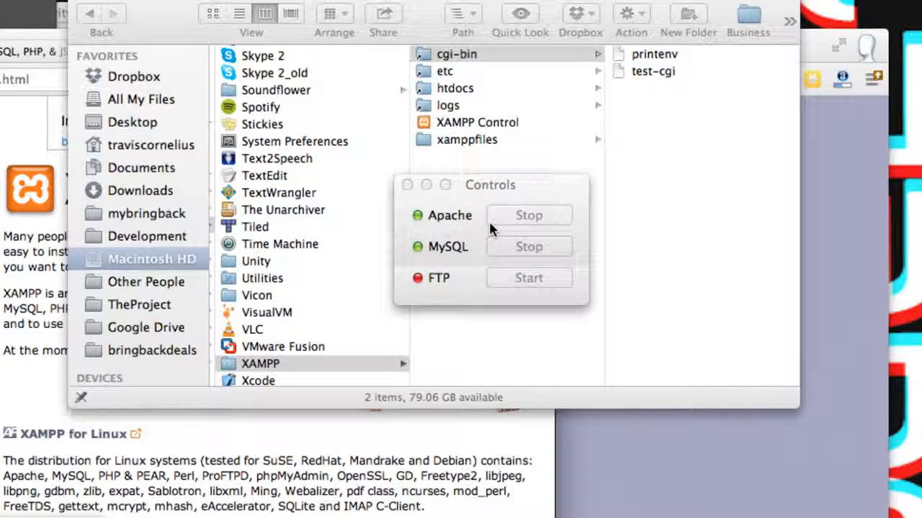
drag(487, 188, 367, 0)
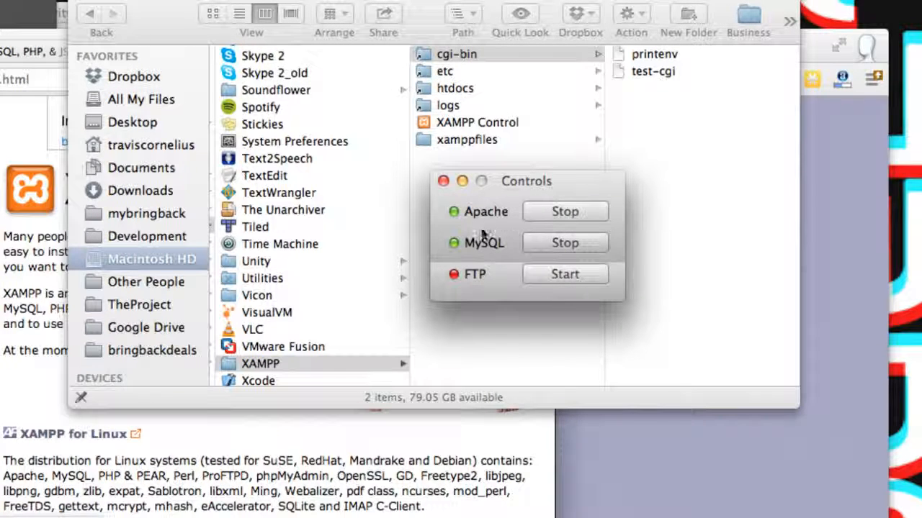
- Create a folder named webservice inside XAMPP's htdocs folder
click(465, 92)
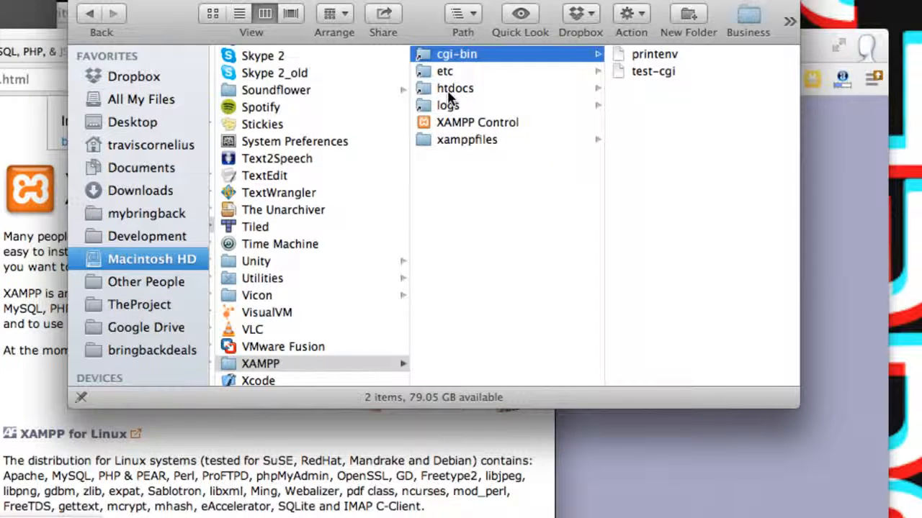
click(443, 89)
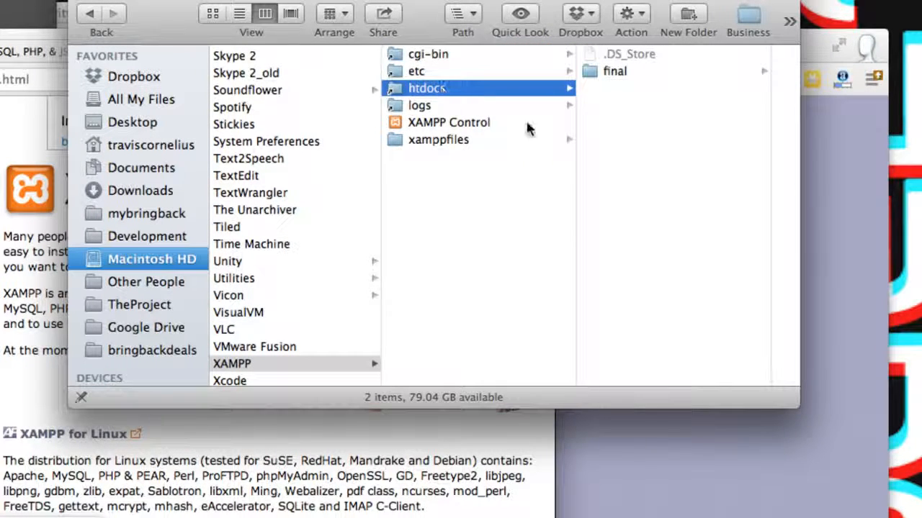
right_click(640, 118)
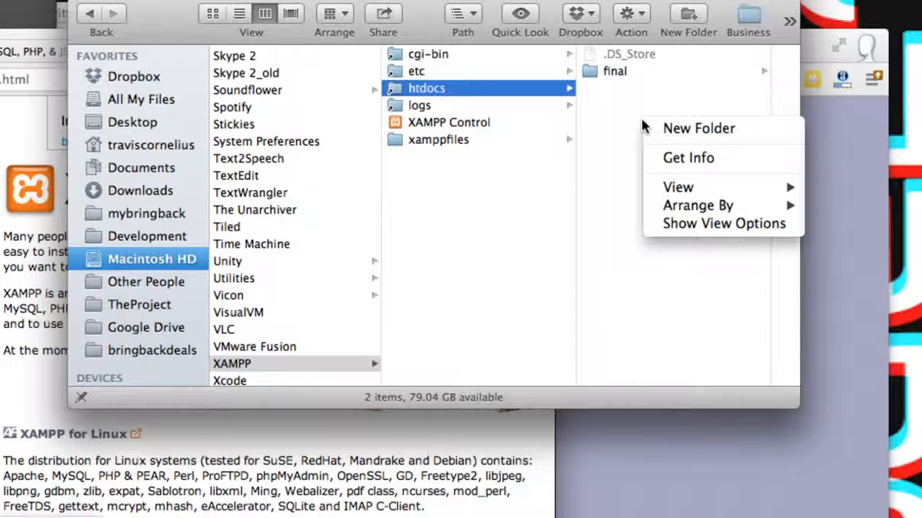
click(662, 132)
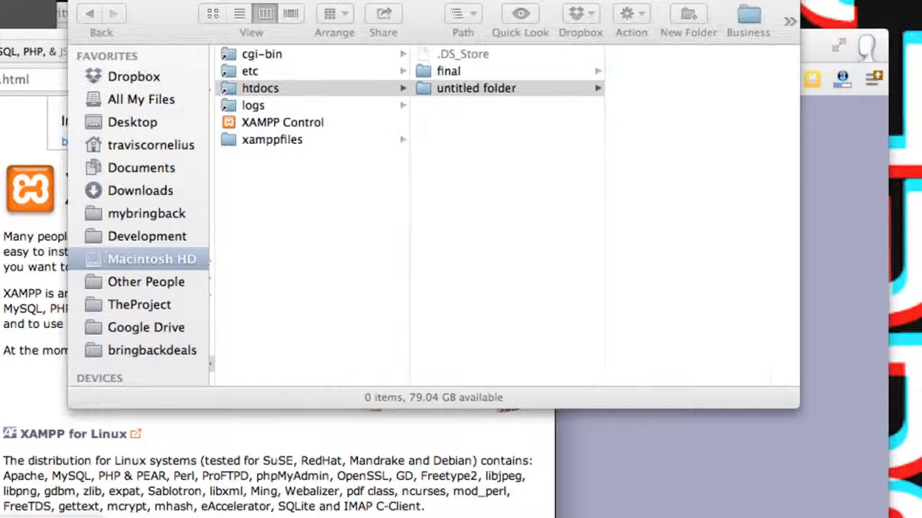
text(webservie)
key(Escape)
click(563, 244)
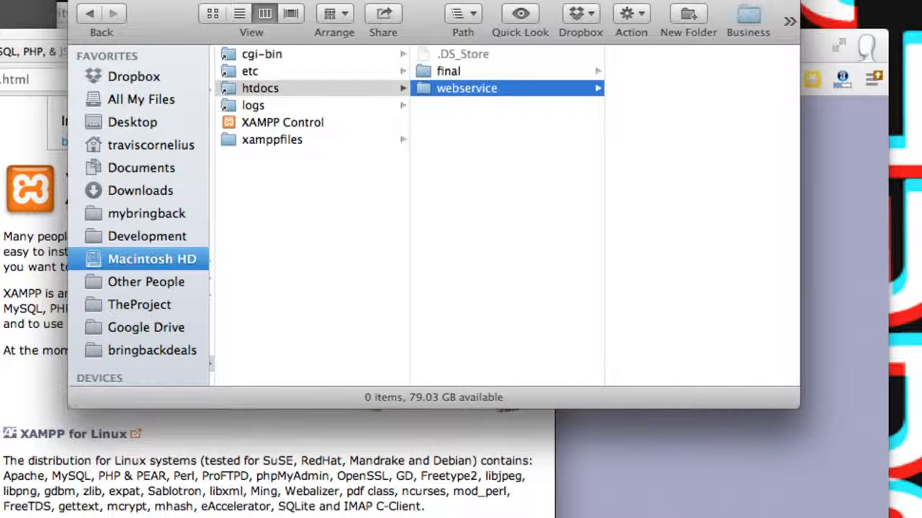
- Switch to a blank text editor document and write the PHP opening and closing tags, leaving blank lines between them
click(50, 507)
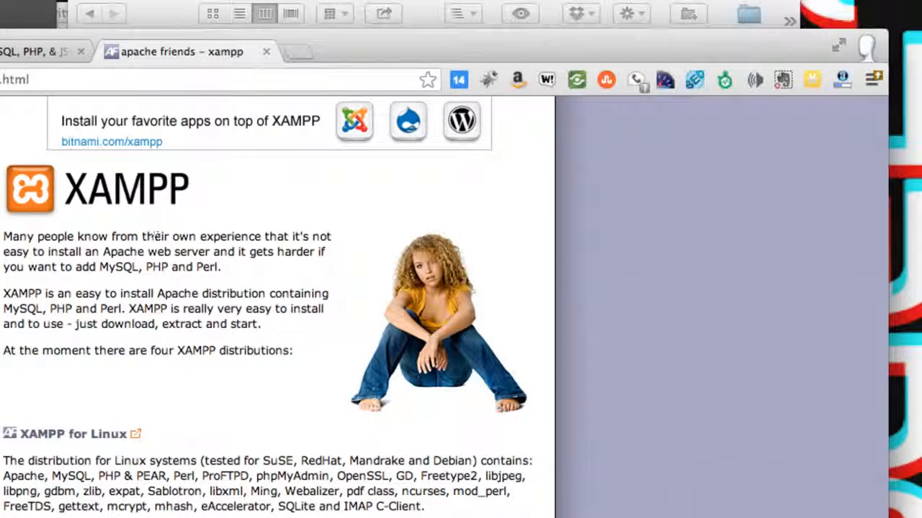
click(97, 3)
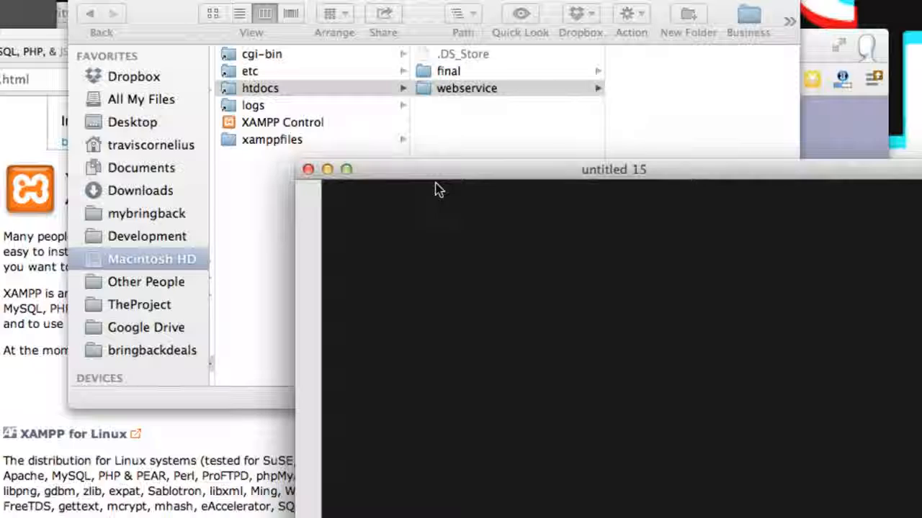
drag(431, 178, 351, 148)
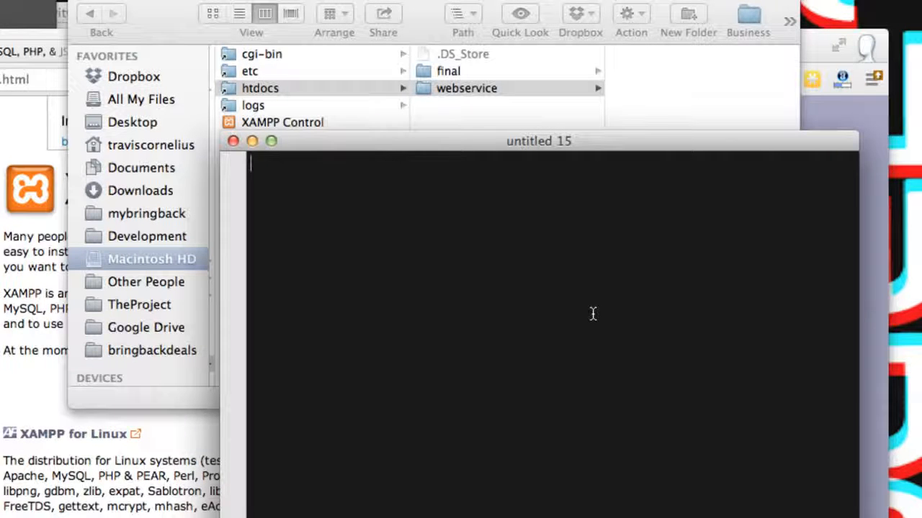
text(<?php)
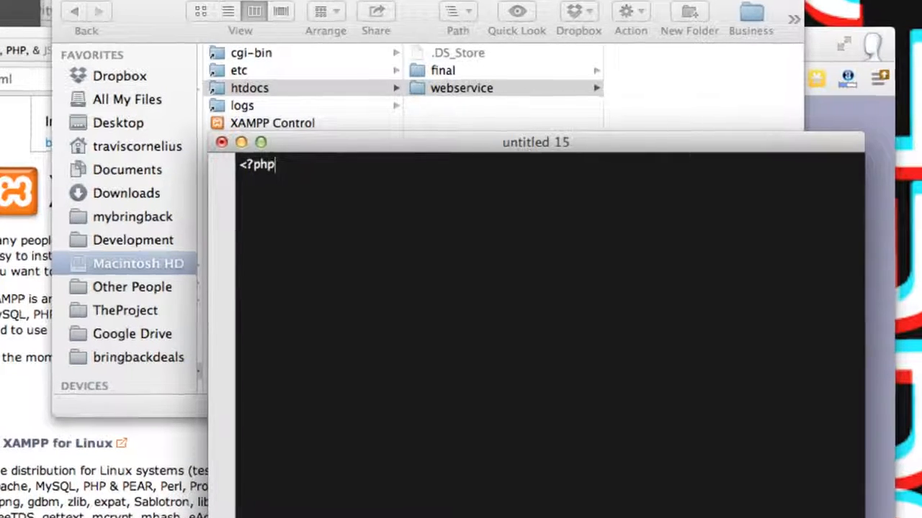
key(Return)
key(Return)
text(<?>)
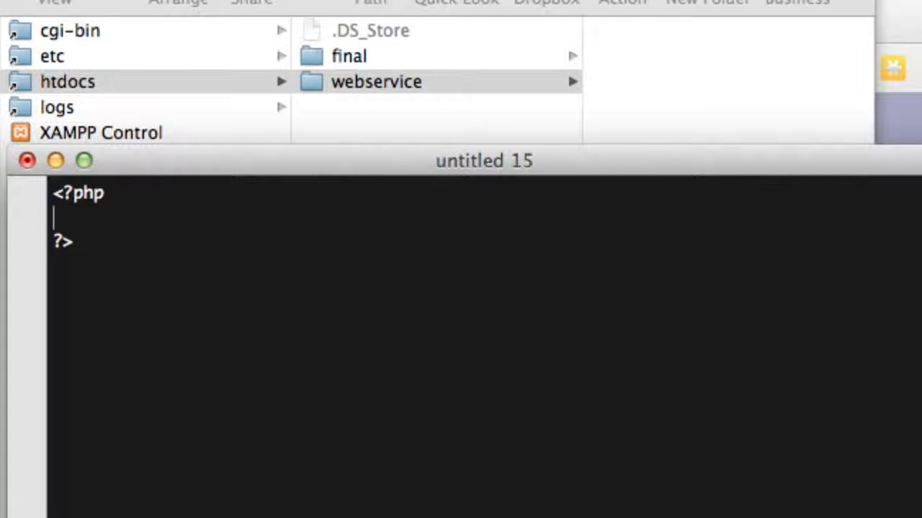
key(Return)
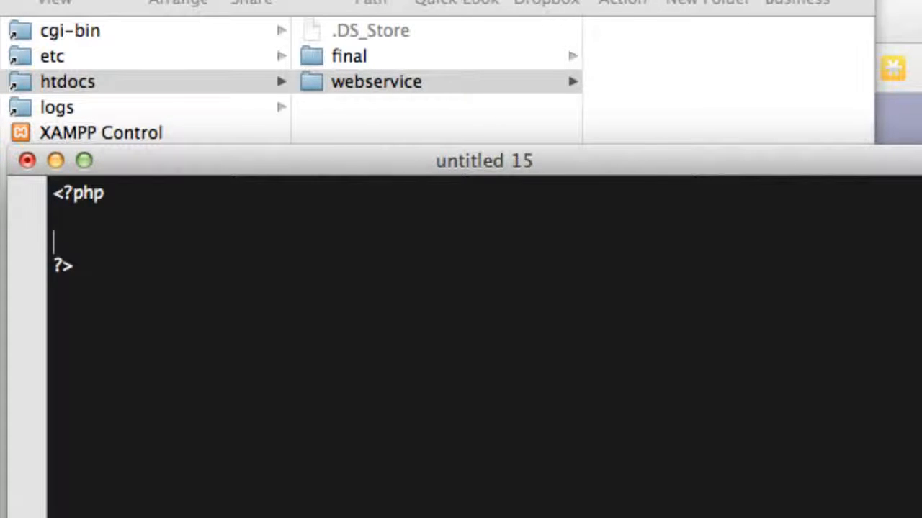
key(Return)
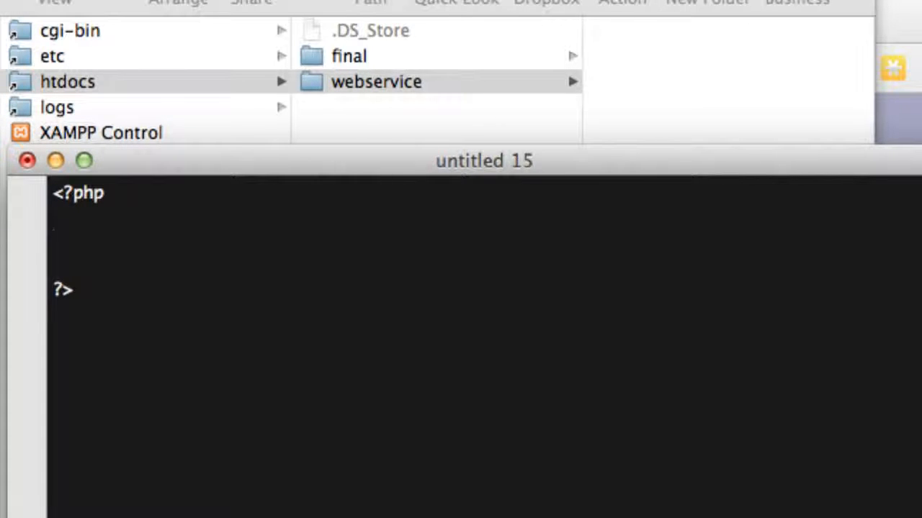
drag(125, 272, 28, 92)
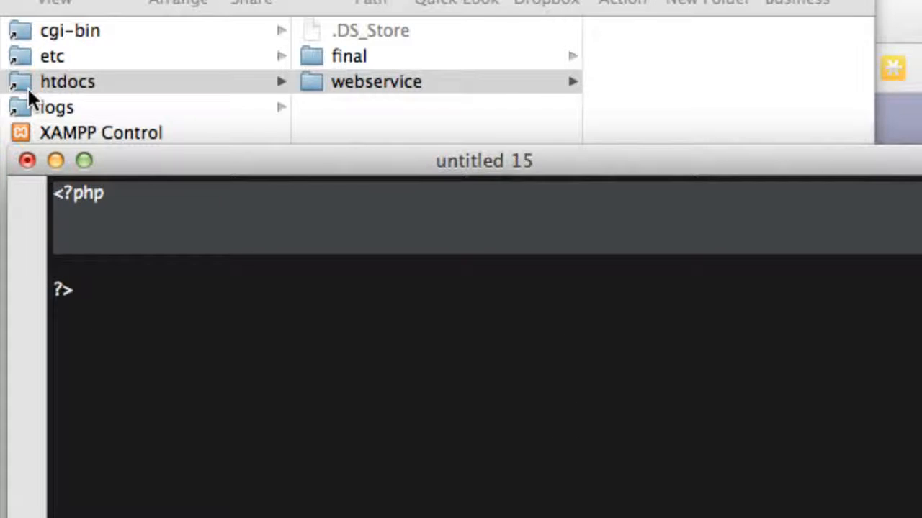
- Add the statement echo 'test'; between the PHP tags
click(118, 231)
text(echo)
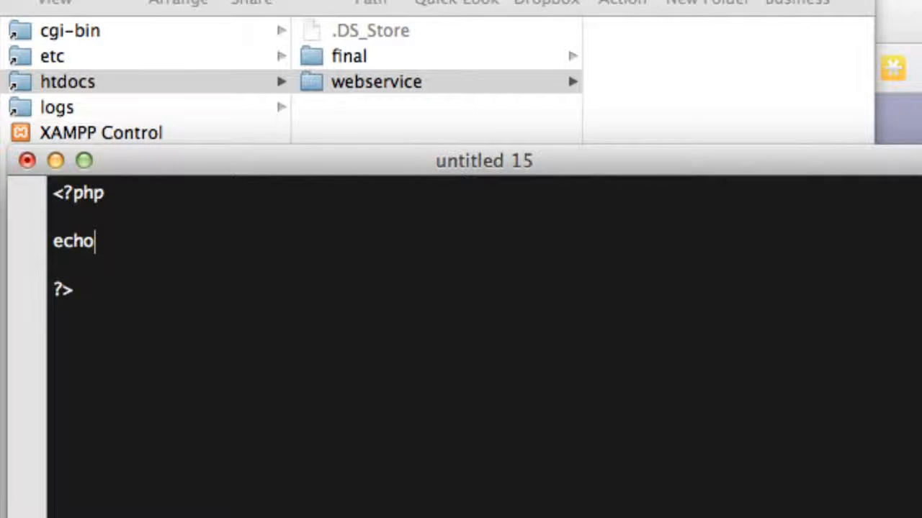
text( 'te)
key(BackSpace)
text(s)
key(BackSpace)
text(est)
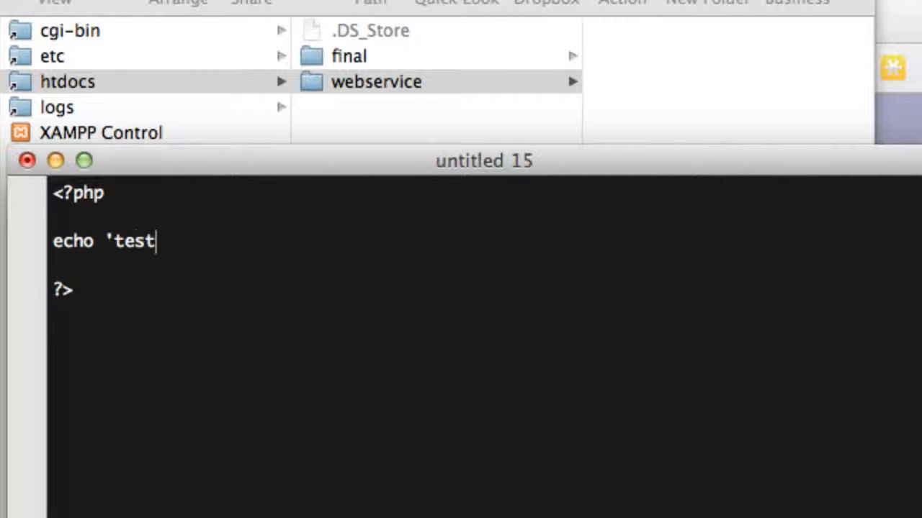
text(")
key(BackSpace)
text(';)
- Save the PHP script as index.php in the webservice folder inside xamppfiles/htdocs
key(super+s)
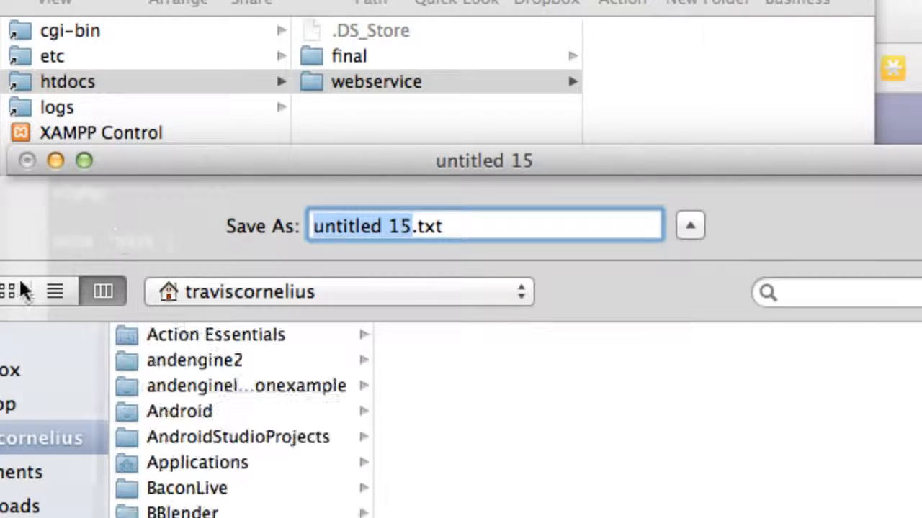
scroll(242, 418, down, 10)
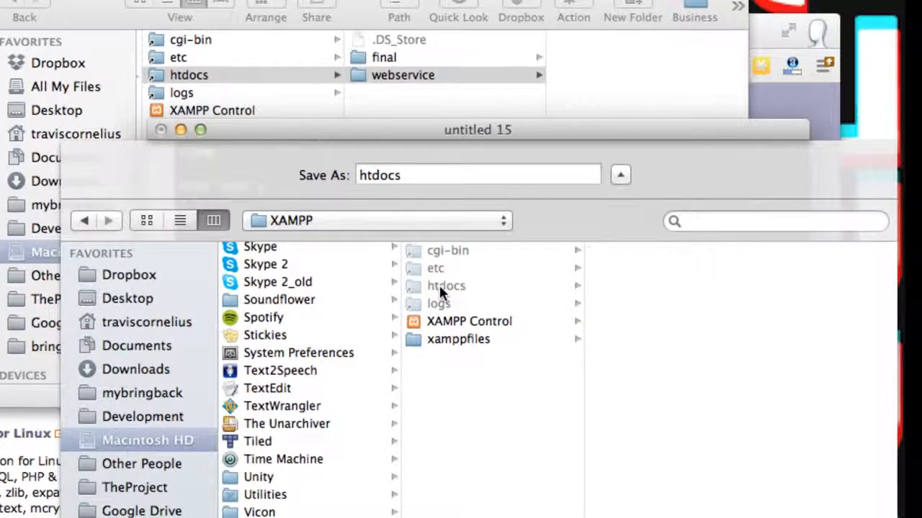
click(440, 339)
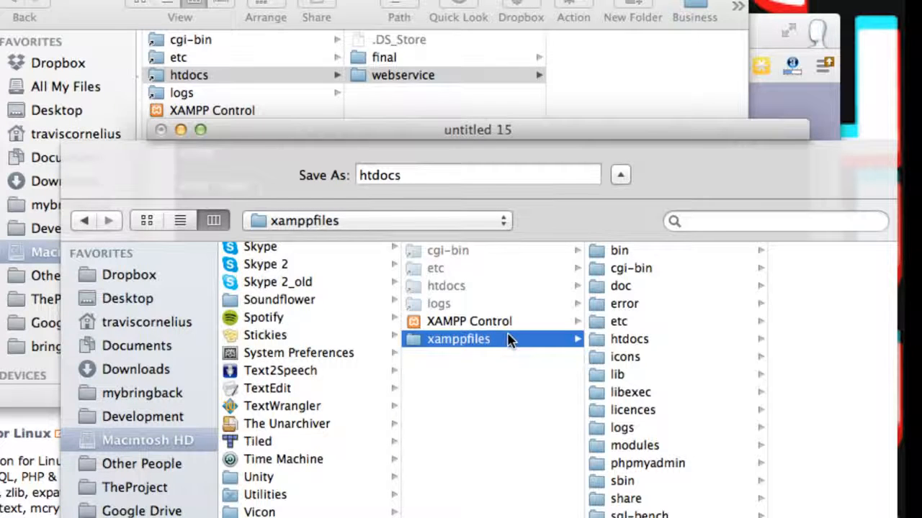
click(667, 339)
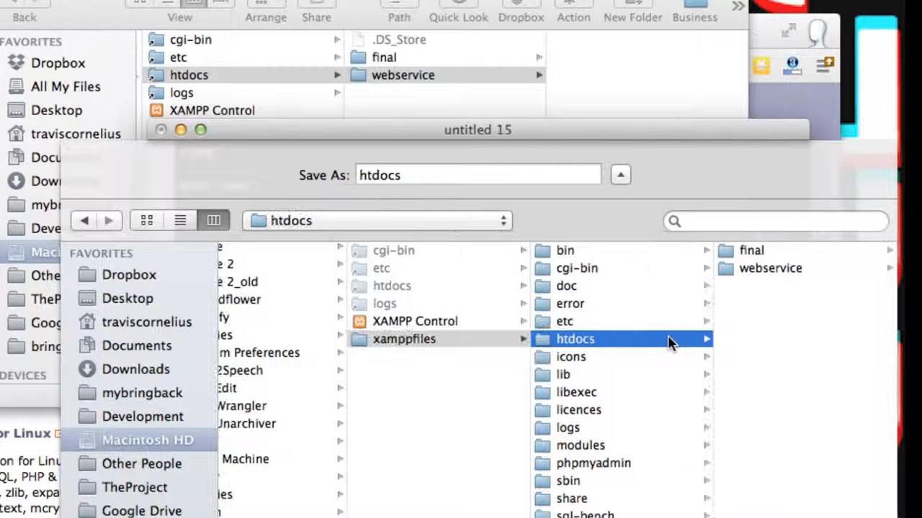
click(765, 272)
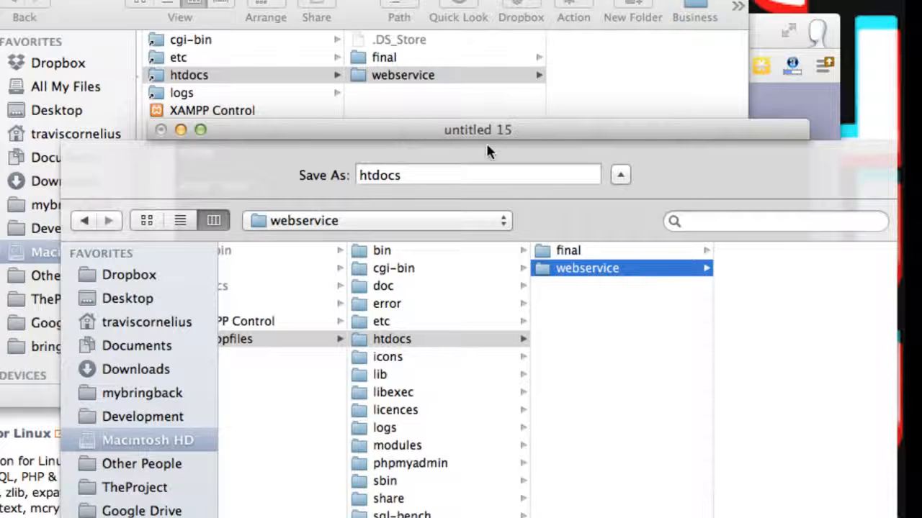
double_click(407, 179)
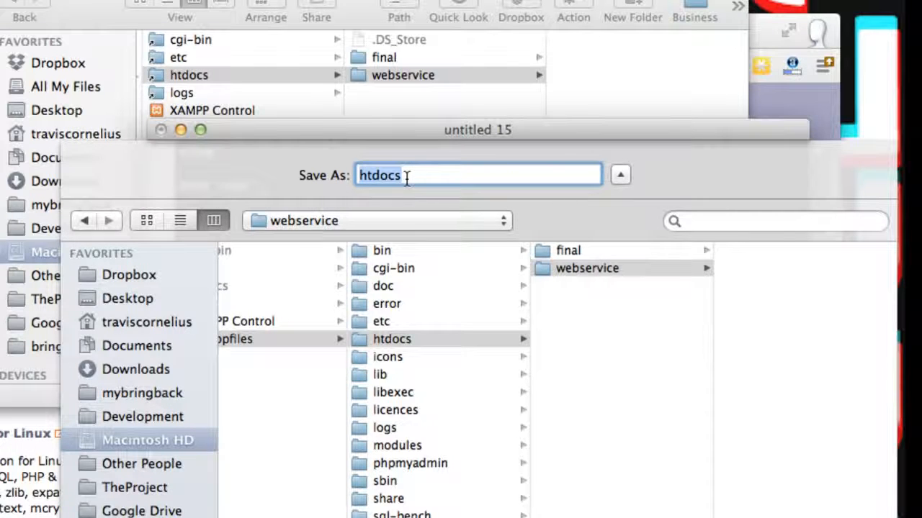
text(index.php)
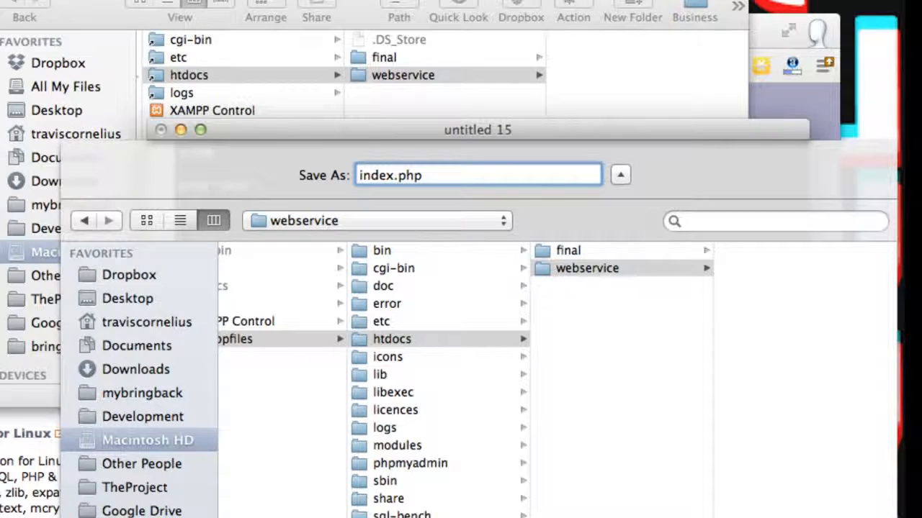
key(Return)
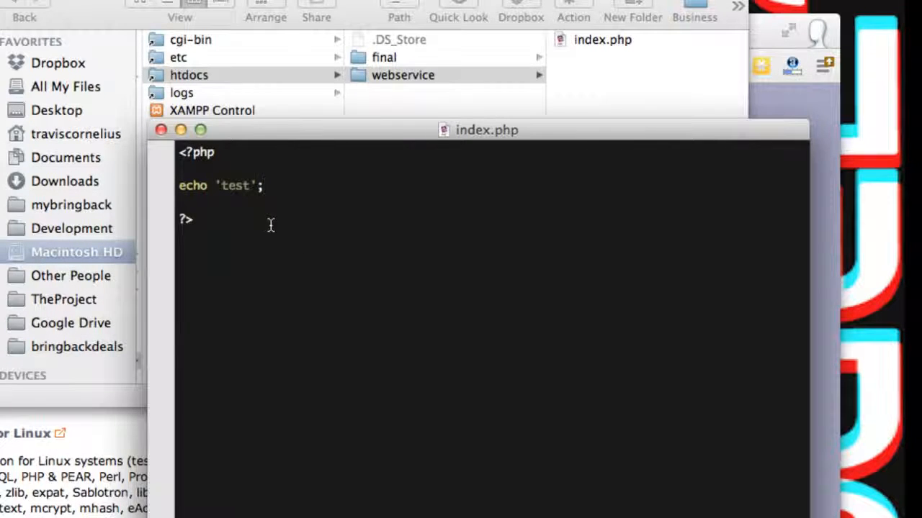
- Remove the echo 'test'; statement and save the script under the new name config.inc.php in the webservice folder
drag(294, 183, 100, 180)
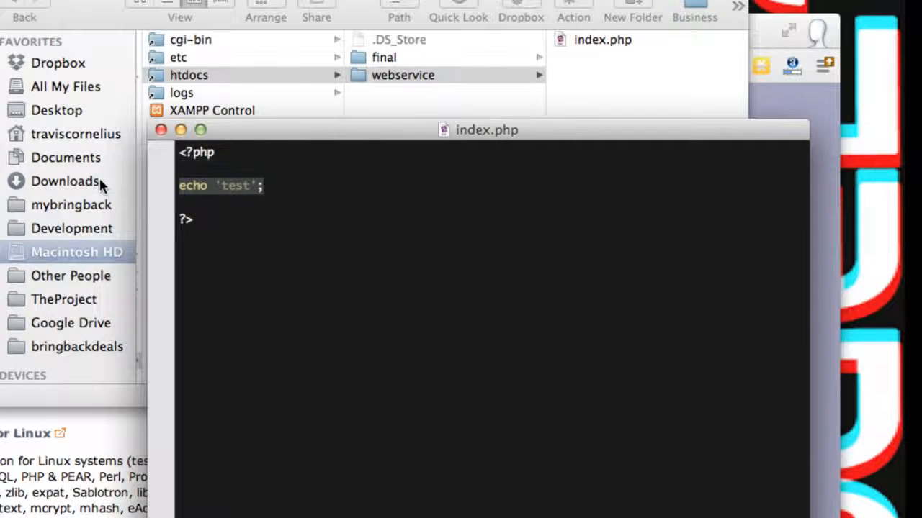
key(BackSpace)
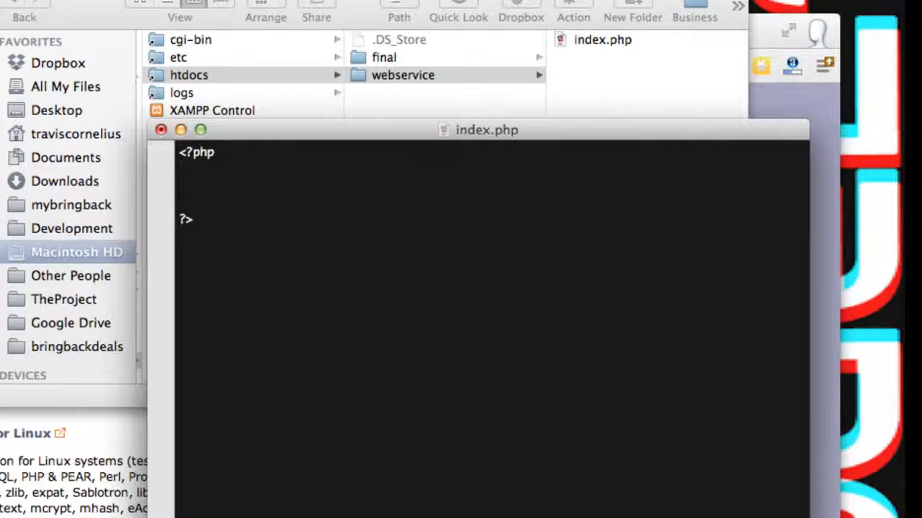
key(super+s)
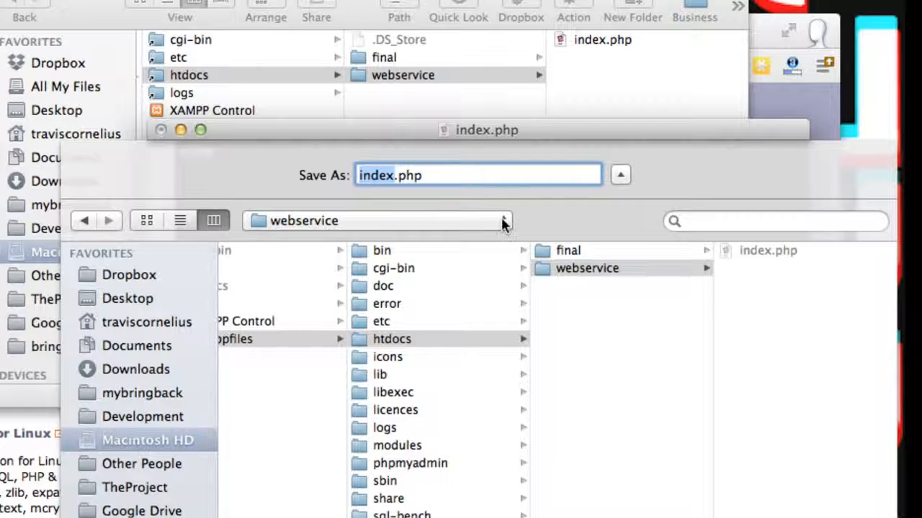
text(config)
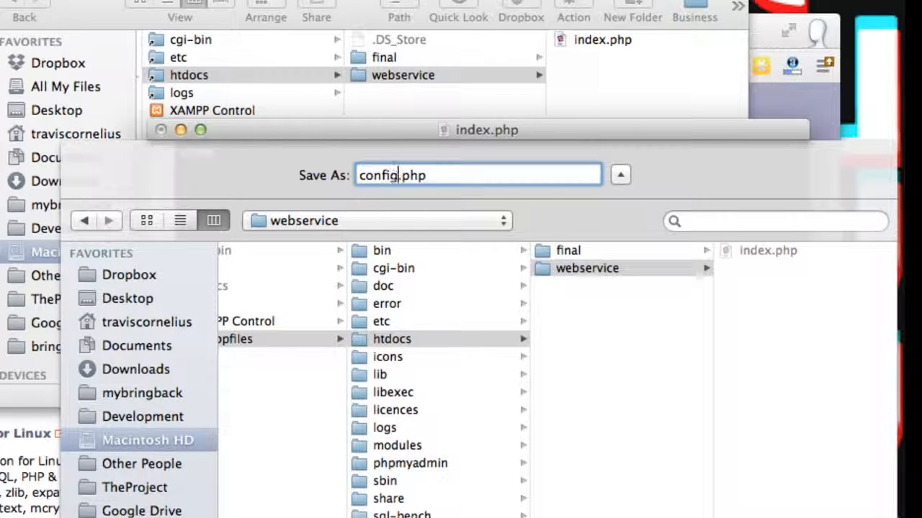
text(.inc)
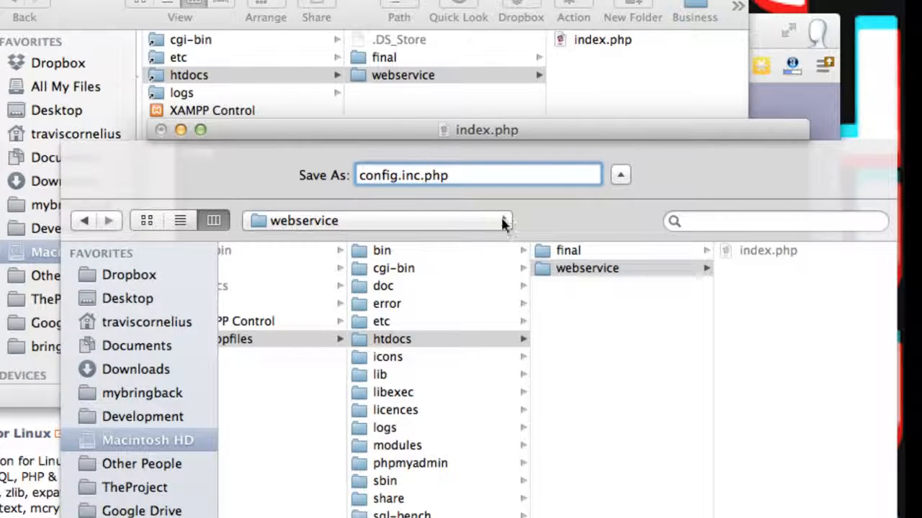
drag(402, 177, 425, 178)
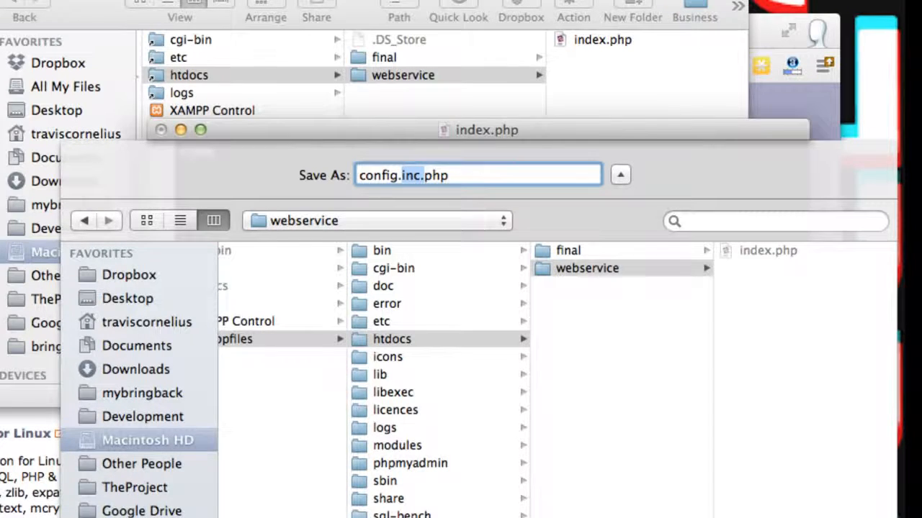
key(Return)
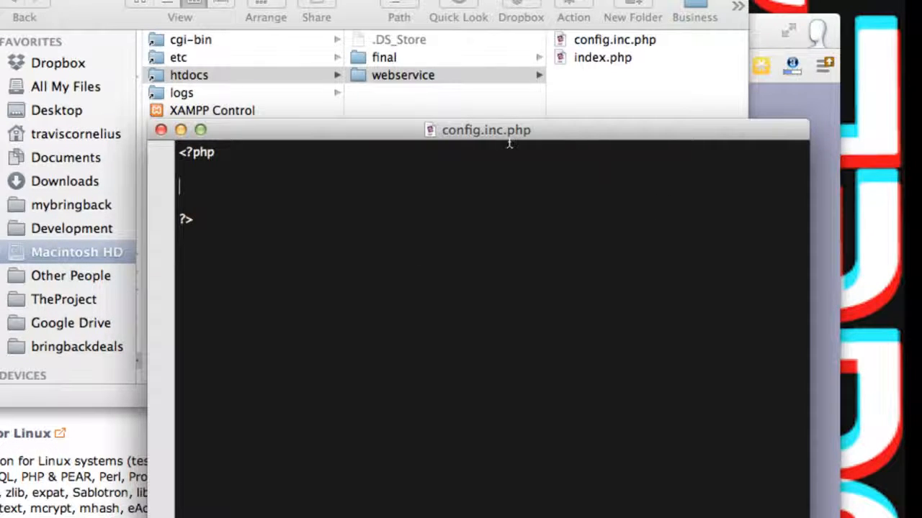
- Preview index.php in Finder's webservice folder, moving the XAMPP Controls window out of the way, and return to config.inc.php
click(600, 73)
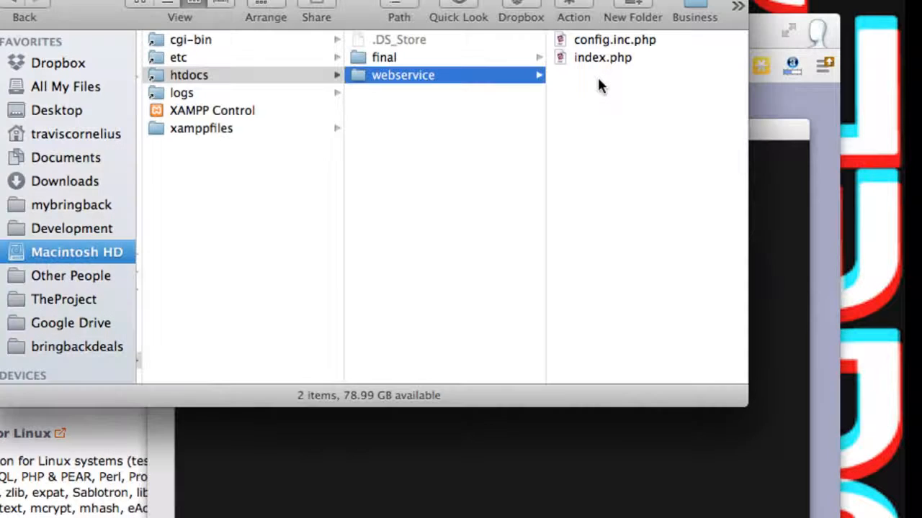
click(596, 57)
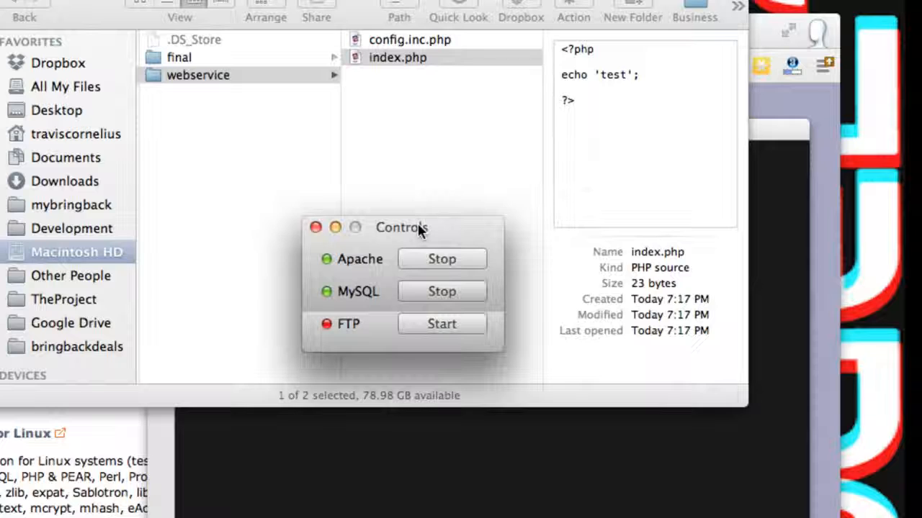
drag(418, 227, 483, 0)
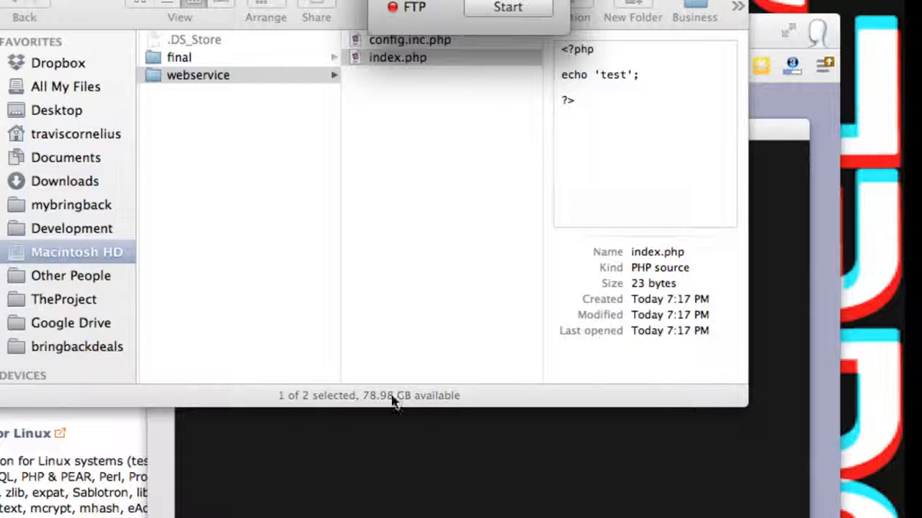
click(389, 417)
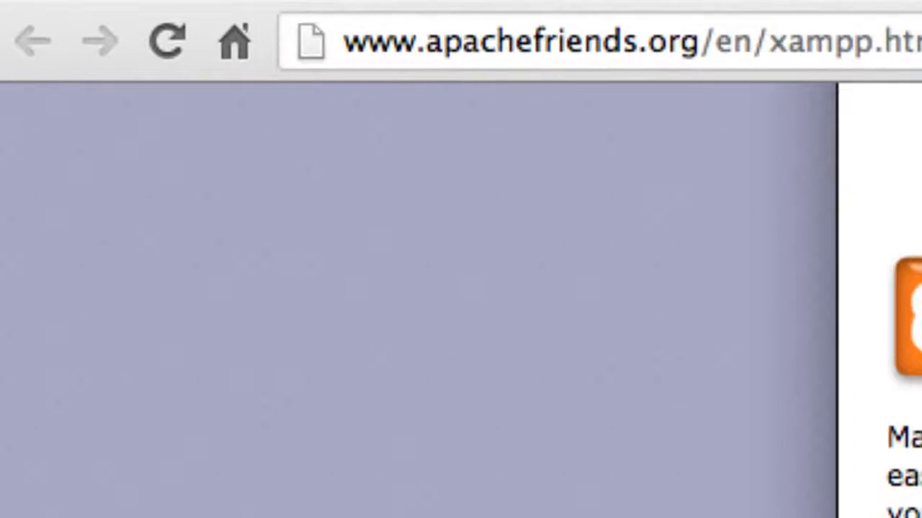
- Switch to Chrome and replace the page address with localhost, without a port number
key(super+l)
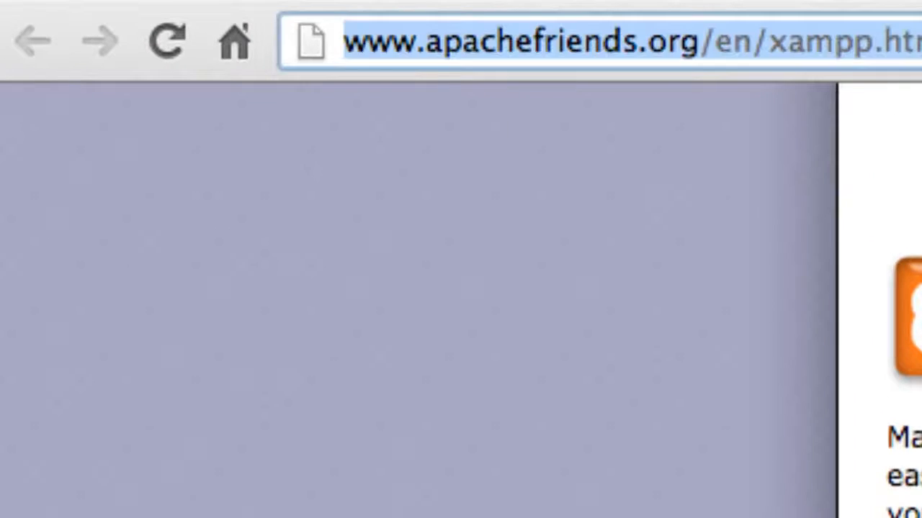
key(BackSpace)
text(loc)
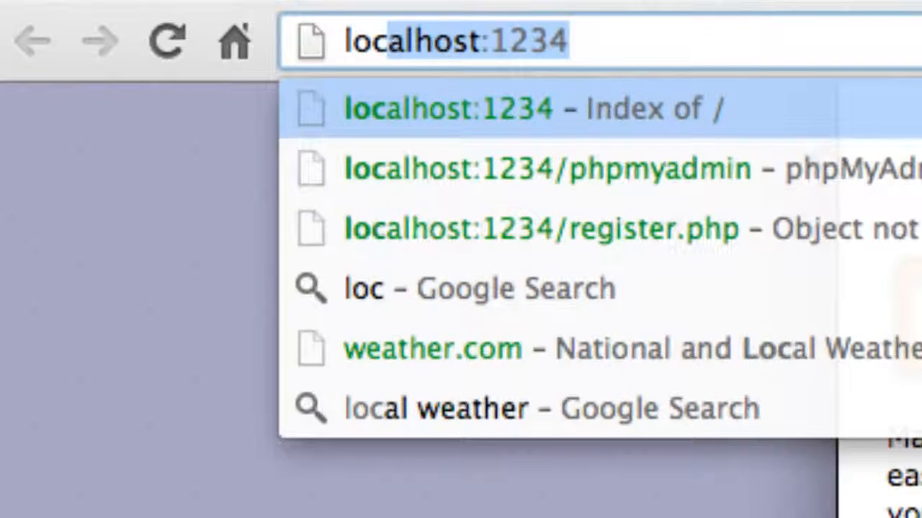
text(alhost:)
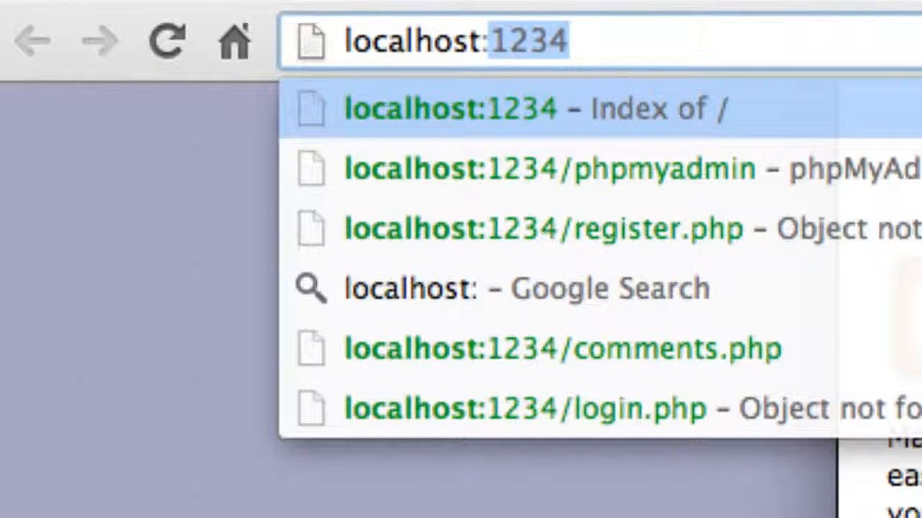
text(88)
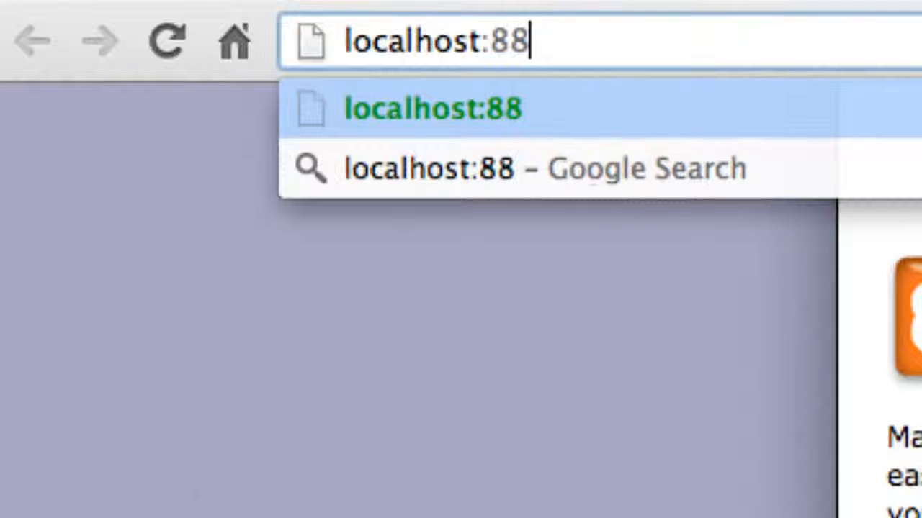
key(BackSpace)
text(0)
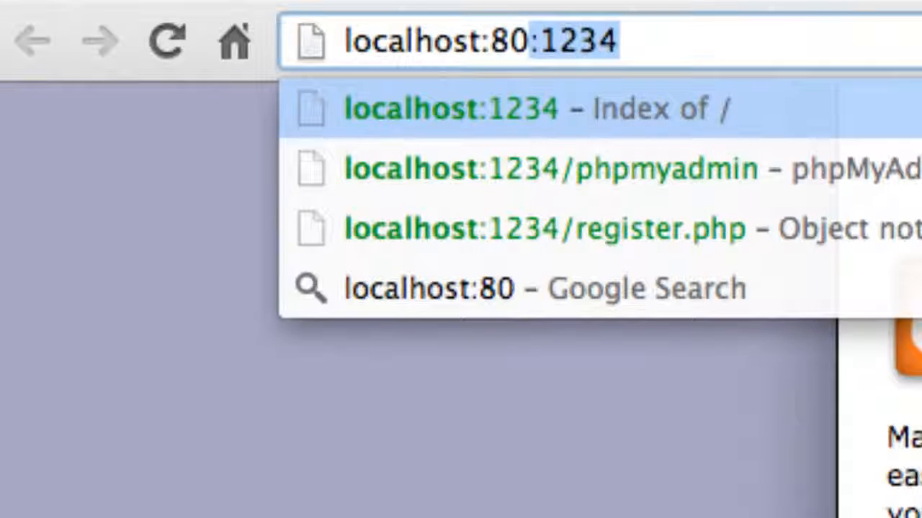
key(BackSpace)
key(BackSpace)
key(BackSpace)
key(BackSpace)
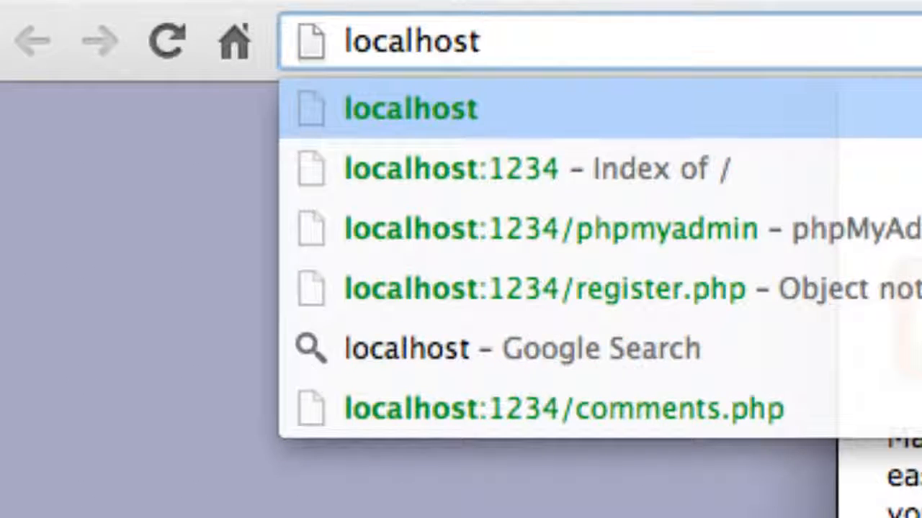
- Complete the address as localhost/webservice/index.php and try to load the page
text(/)
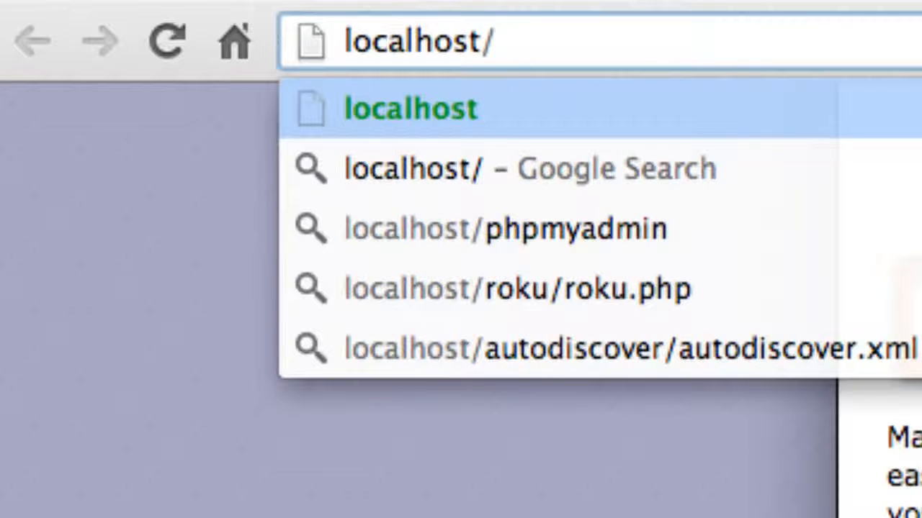
text(webser)
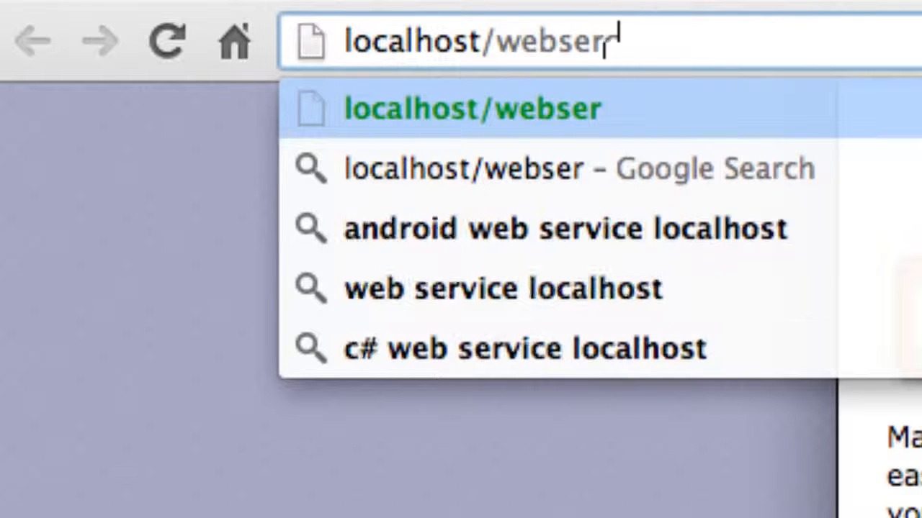
text(vice/)
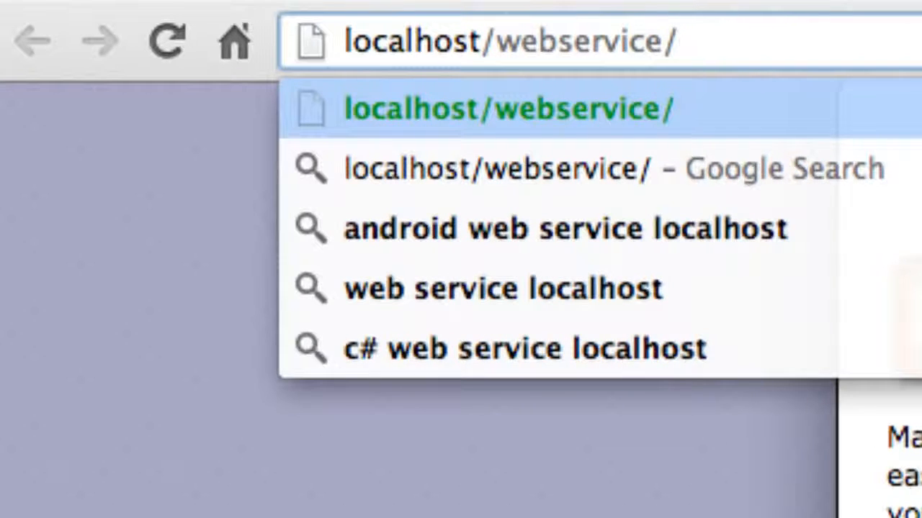
text(index.php)
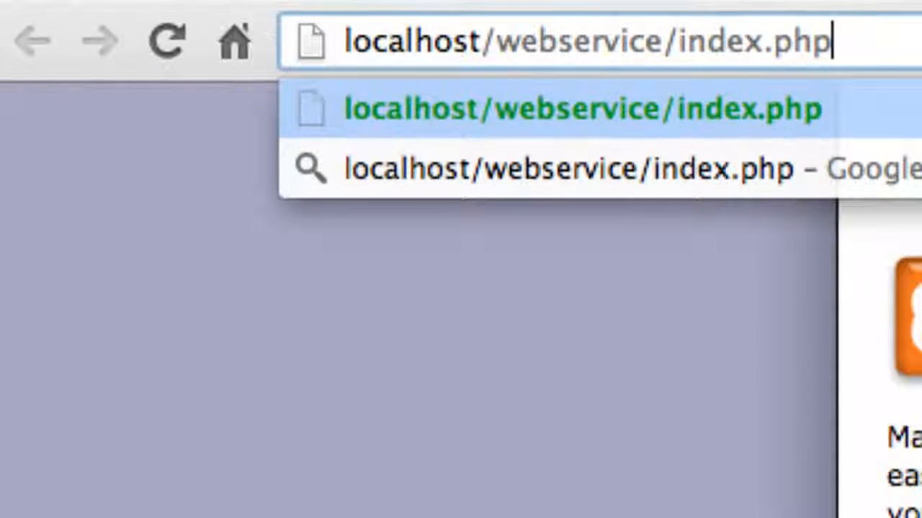
key(Return)
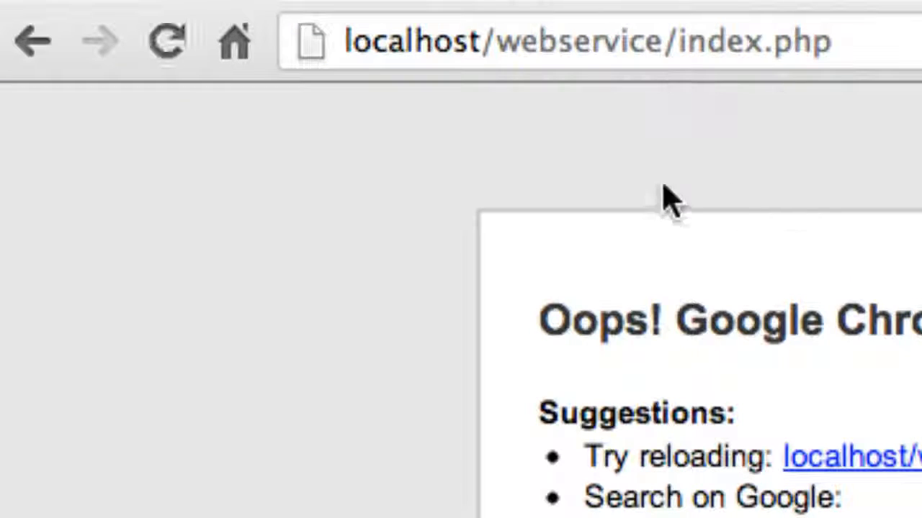
- Add port 1234 after localhost in the address and load localhost:1234/webservice/index.php
click(479, 39)
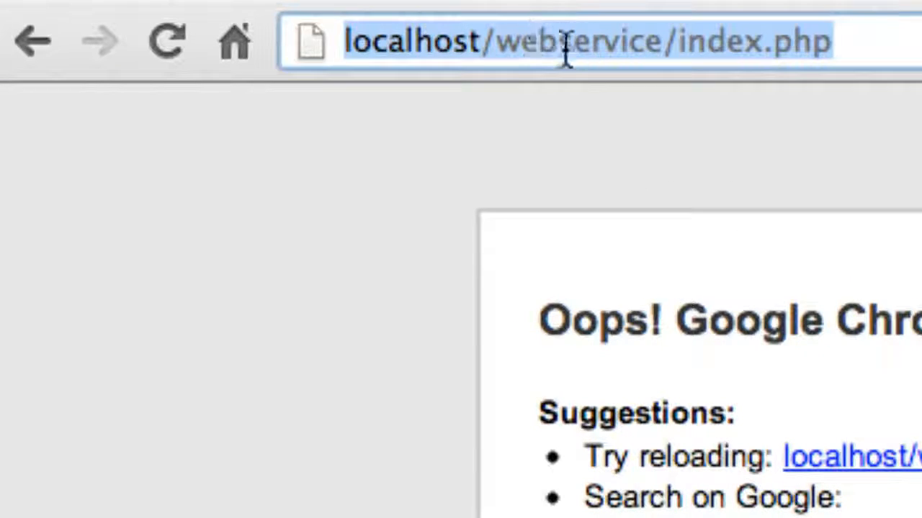
click(496, 42)
key(Left)
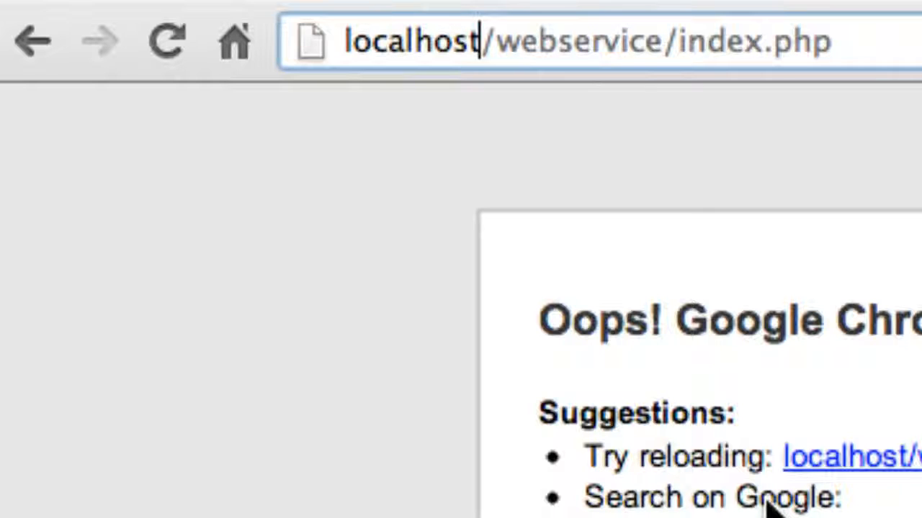
text(:)
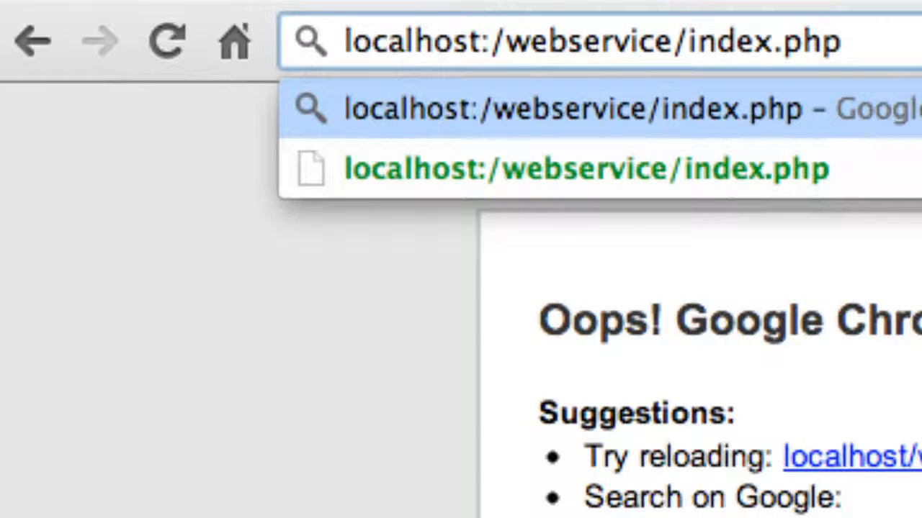
text(1234)
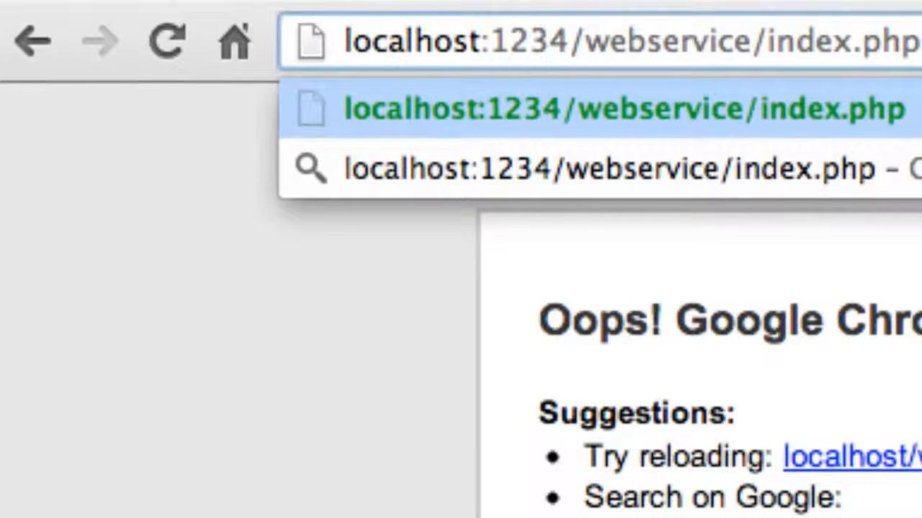
key(Return)
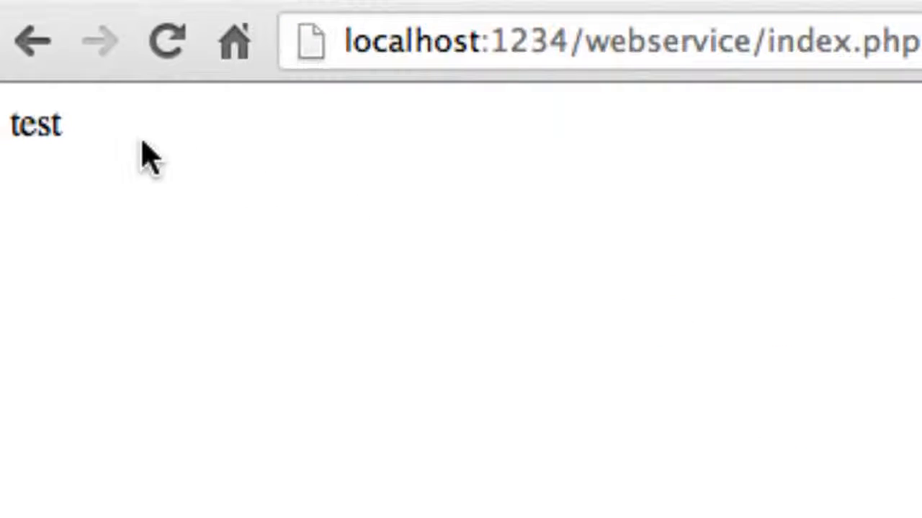
- Try port 80 in the localhost address, restore port 1234 and reload webservice/index.php
drag(135, 123, 9, 124)
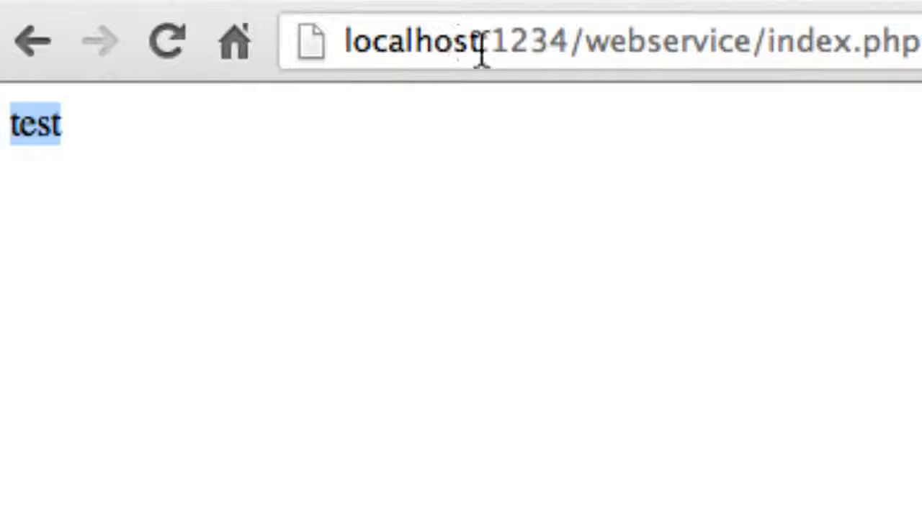
drag(489, 52, 563, 40)
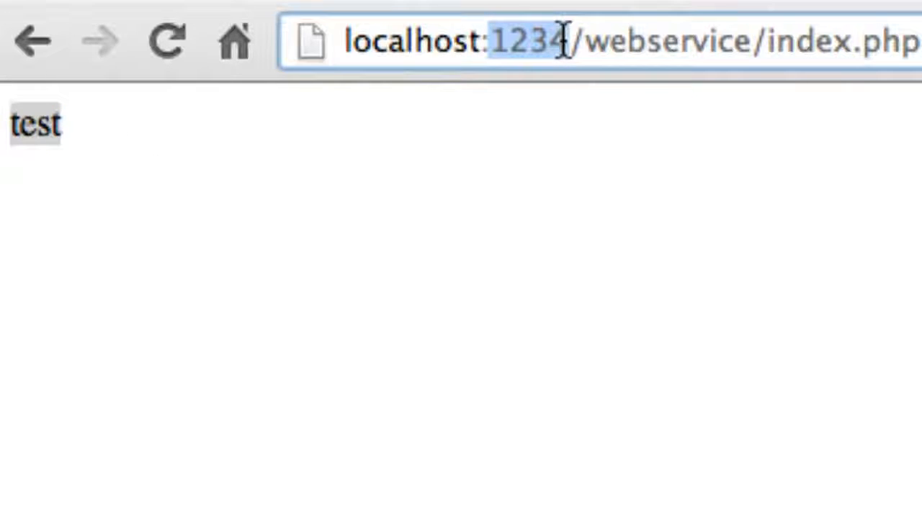
text(80)
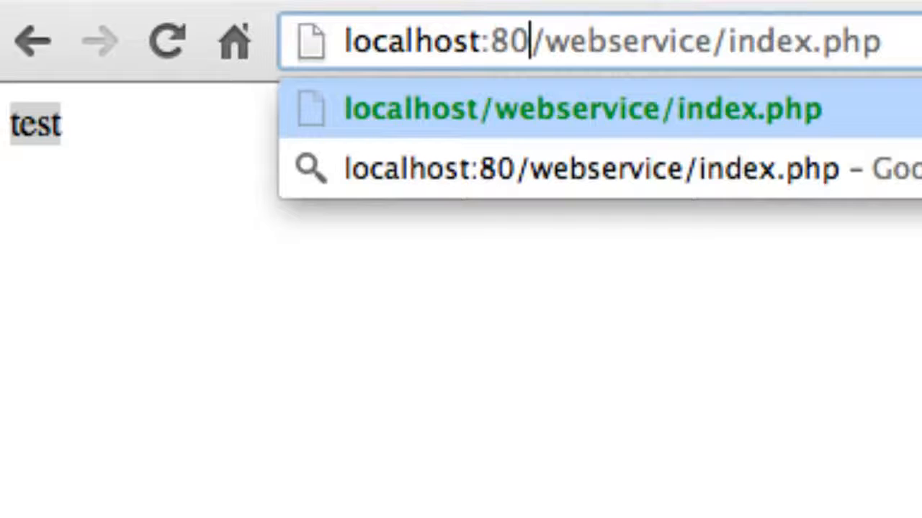
key(BackSpace)
key(BackSpace)
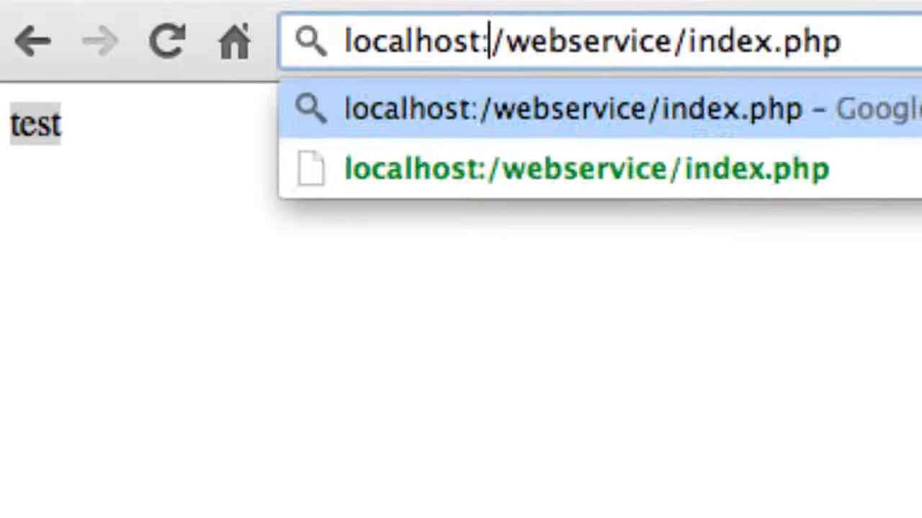
text(123)
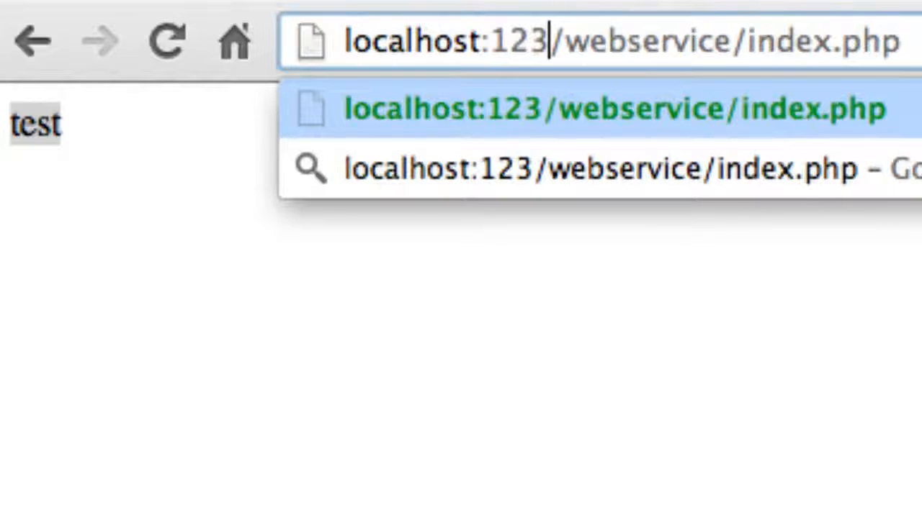
text(4)
key(Return)
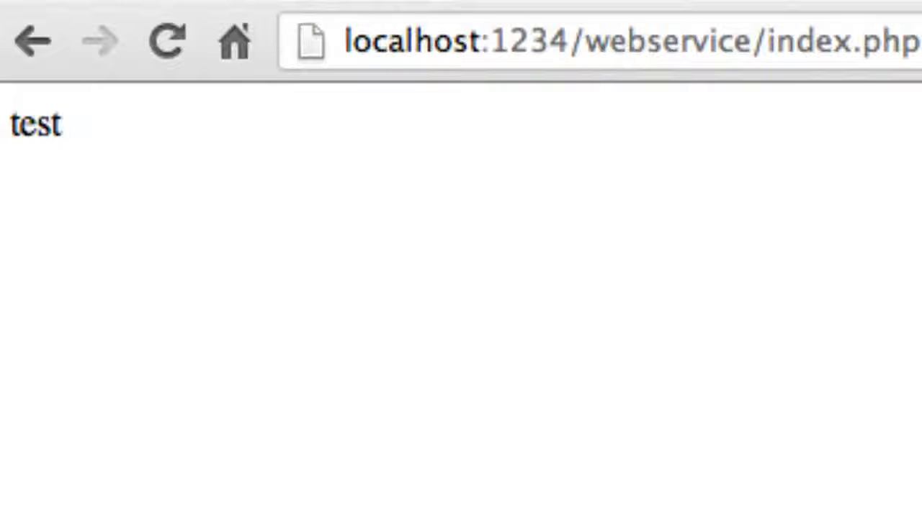
- Switch to Finder and open httpd.conf from the XAMPP/xamppfiles/etc folder in a text editor
key(super+Tab)
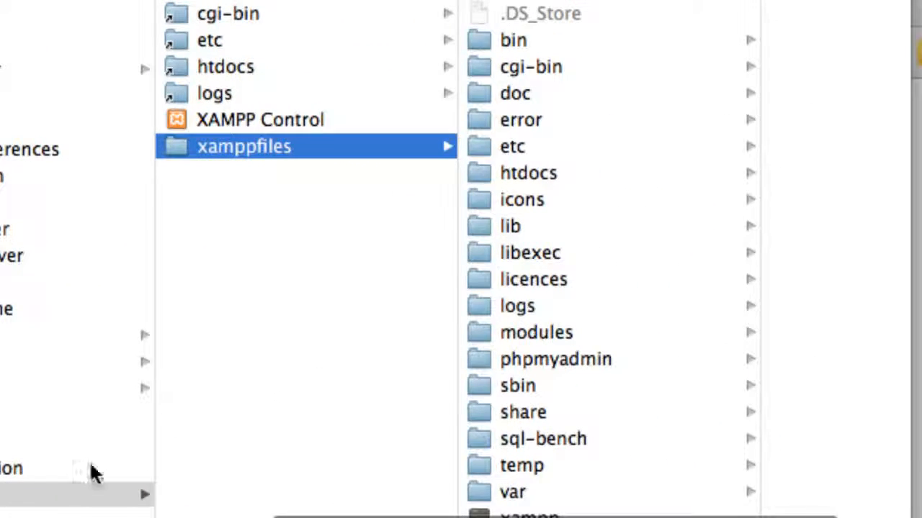
click(60, 495)
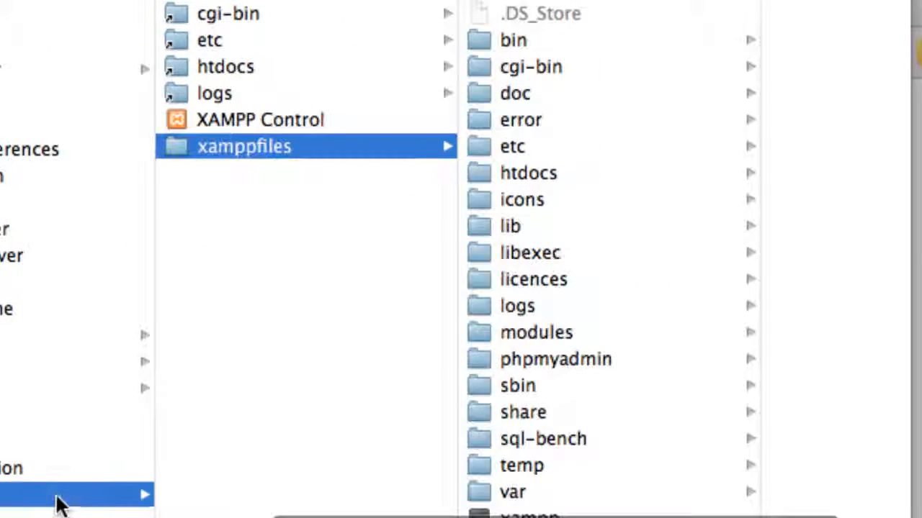
click(420, 147)
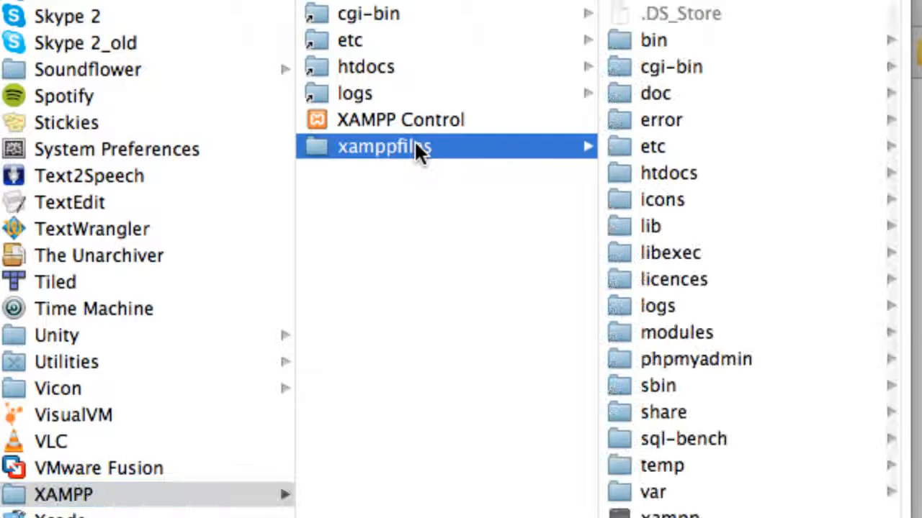
click(643, 146)
click(698, 95)
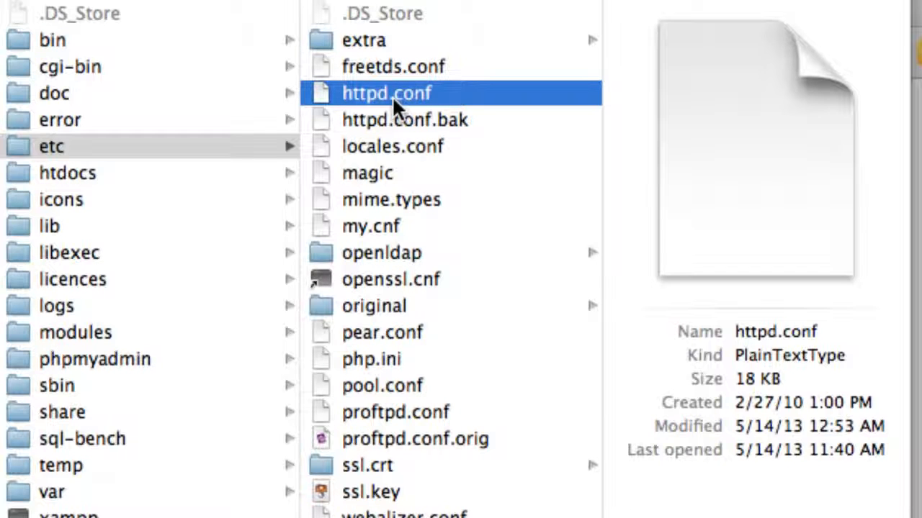
double_click(392, 97)
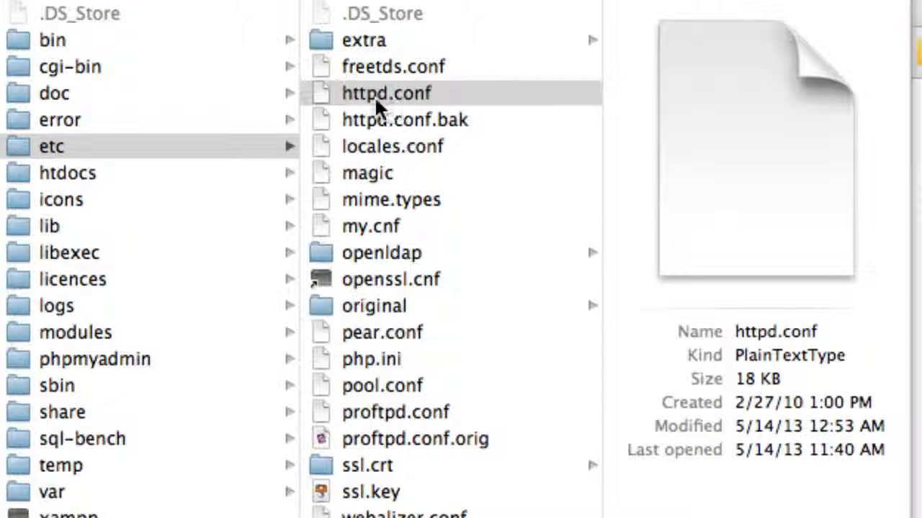
right_click(374, 96)
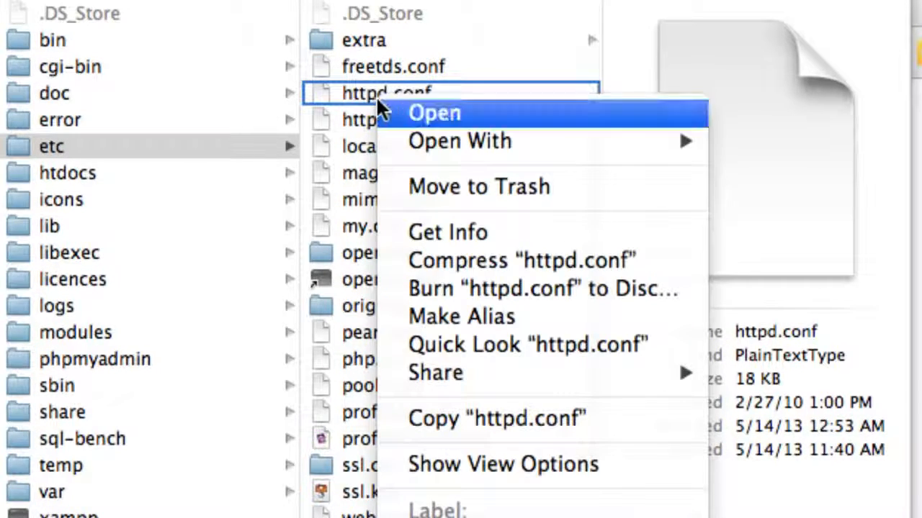
mouse_move(458, 141)
click(839, 191)
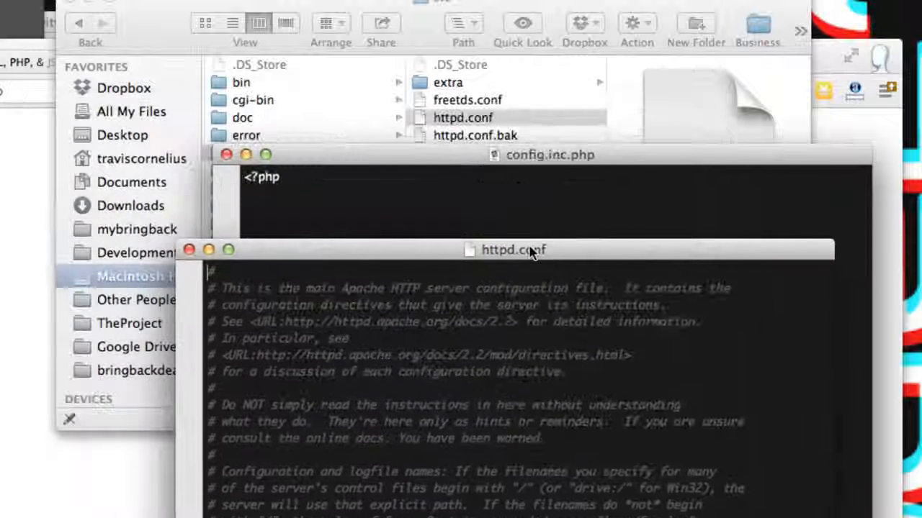
- Move the config.inc.php window slightly aside and bring the httpd.conf window to the front
drag(494, 155, 402, 112)
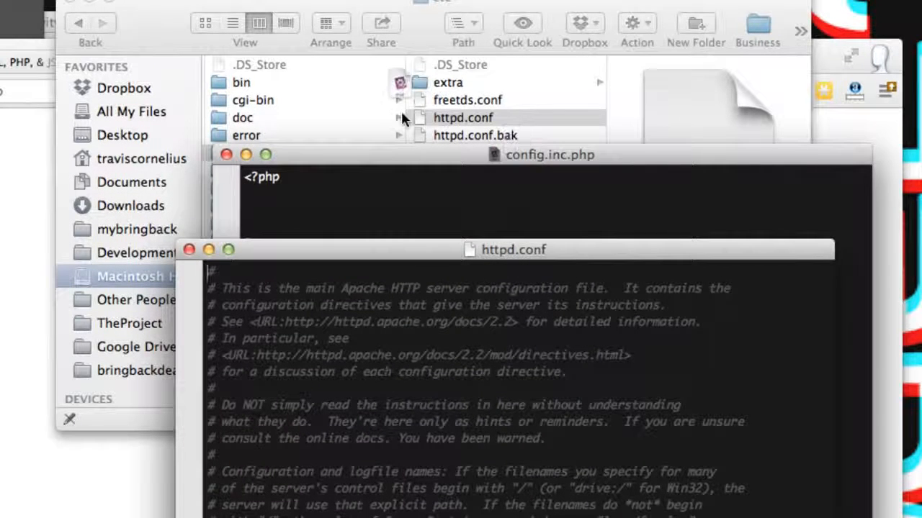
mouse_move(395, 145)
mouse_down()
mouse_move(544, 144)
mouse_move(409, 138)
mouse_up()
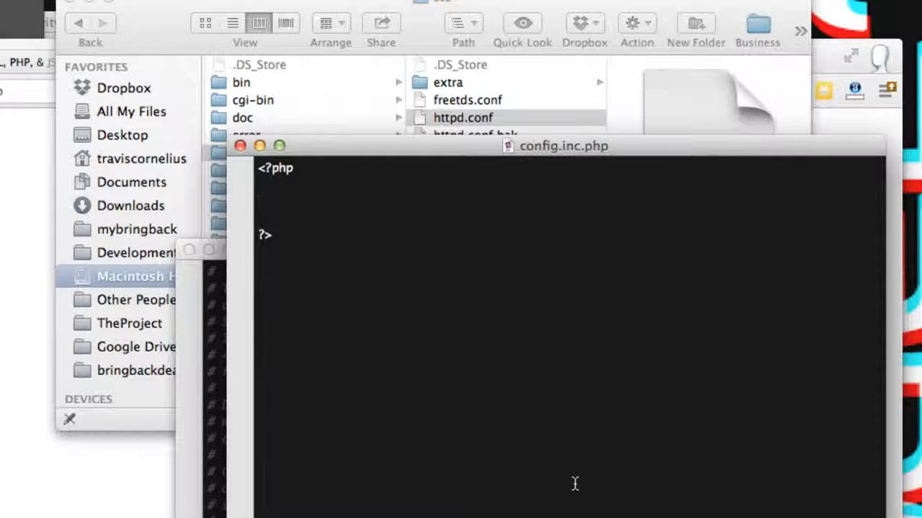
click(436, 515)
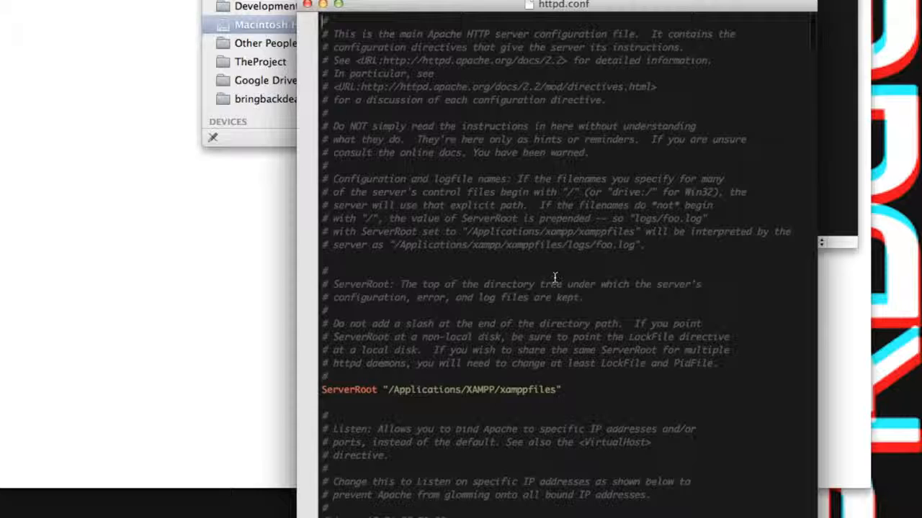
- Find the Listen directive in httpd.conf and highlight the commented example line with its IP address and port
scroll(555, 281, down, 5)
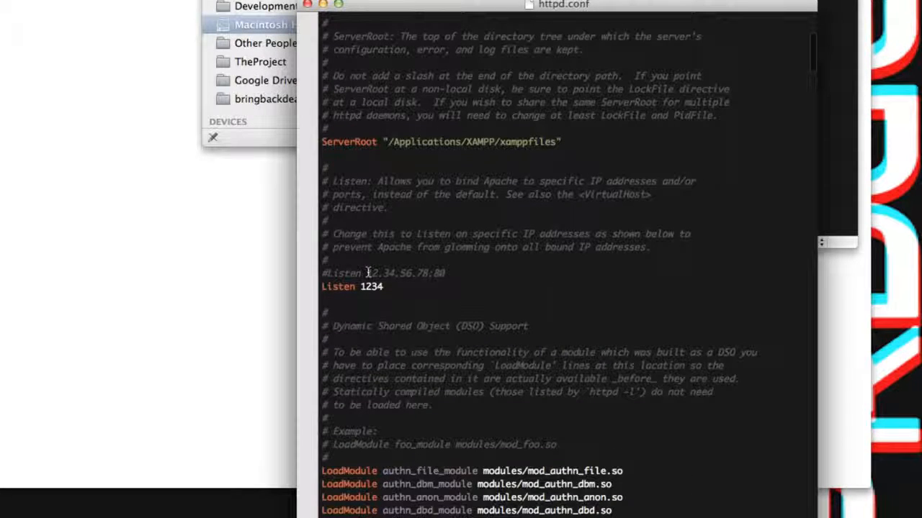
drag(322, 273, 454, 271)
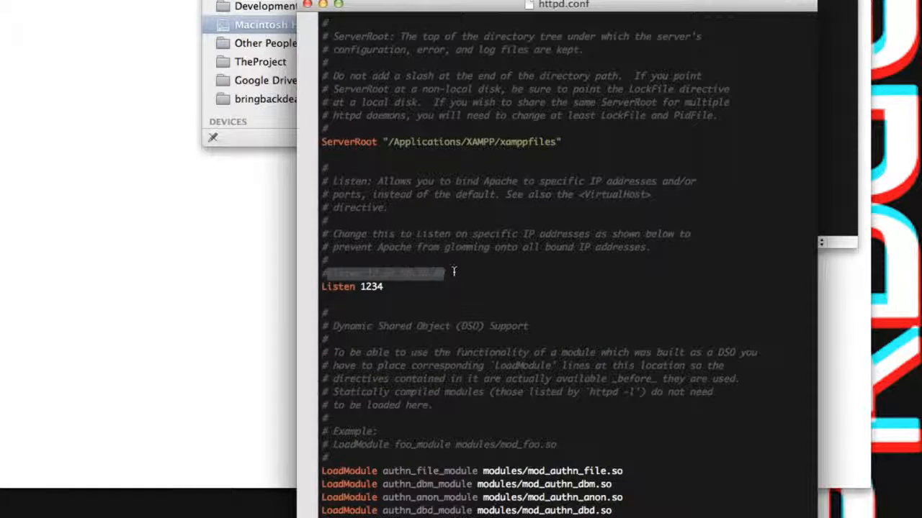
click(453, 272)
drag(368, 273, 448, 273)
click(455, 273)
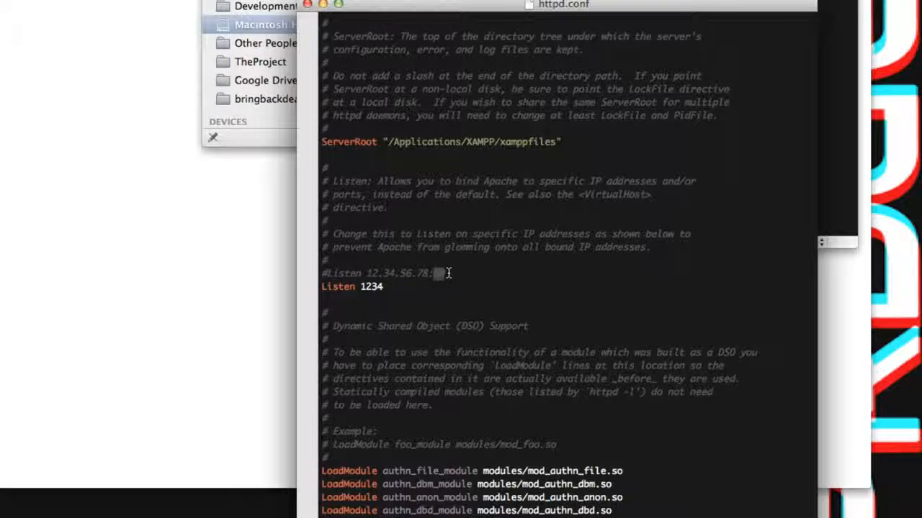
- Try 89 as the Listen port in httpd.conf, and restore it to 1234
double_click(371, 286)
text(89)
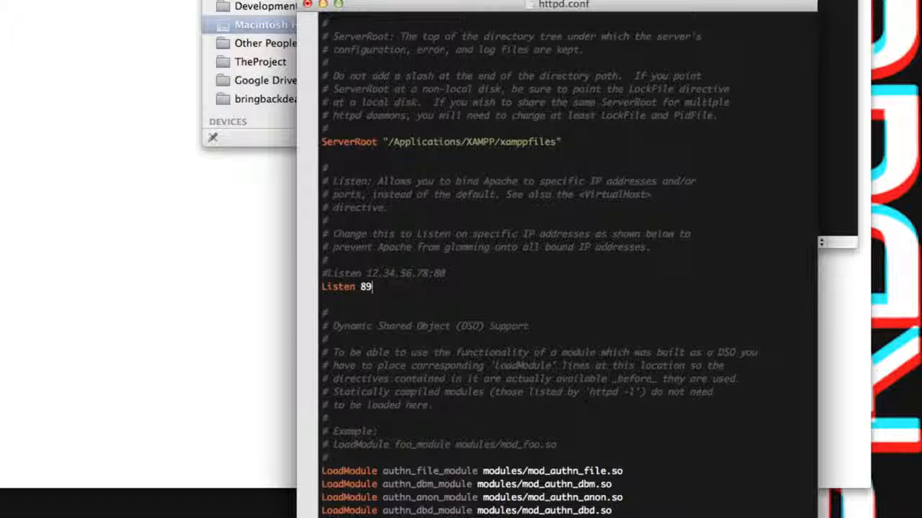
key(BackSpace)
key(BackSpace)
text(1234)
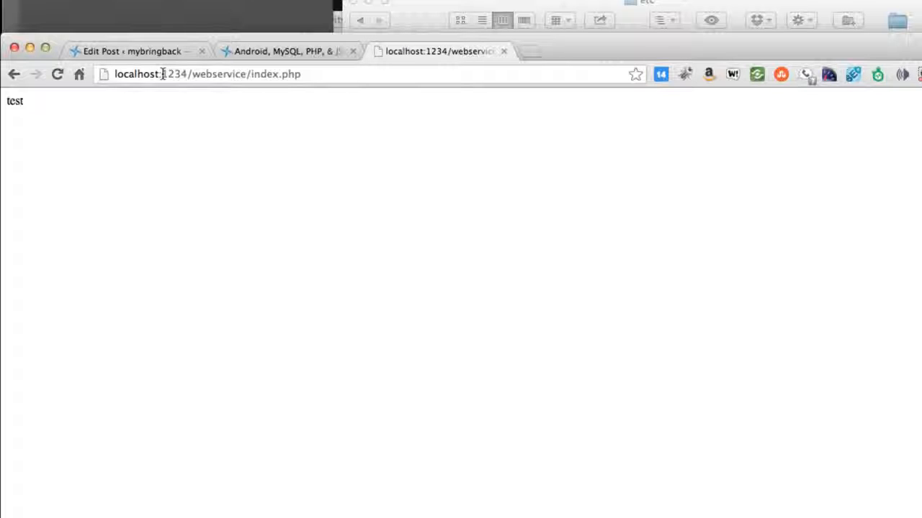
- Switch to Chrome and highlight the port and path after localhost in the page address, leaving the address as it is
drag(159, 74, 422, 76)
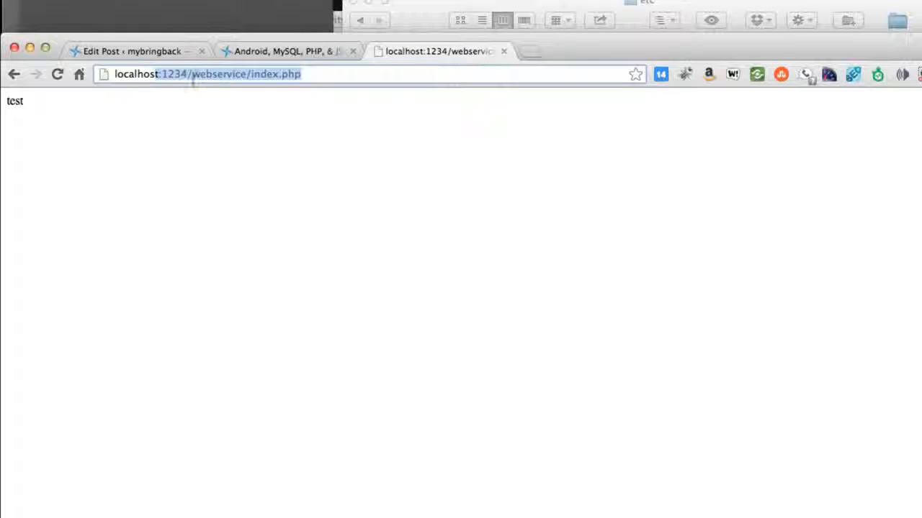
click(167, 75)
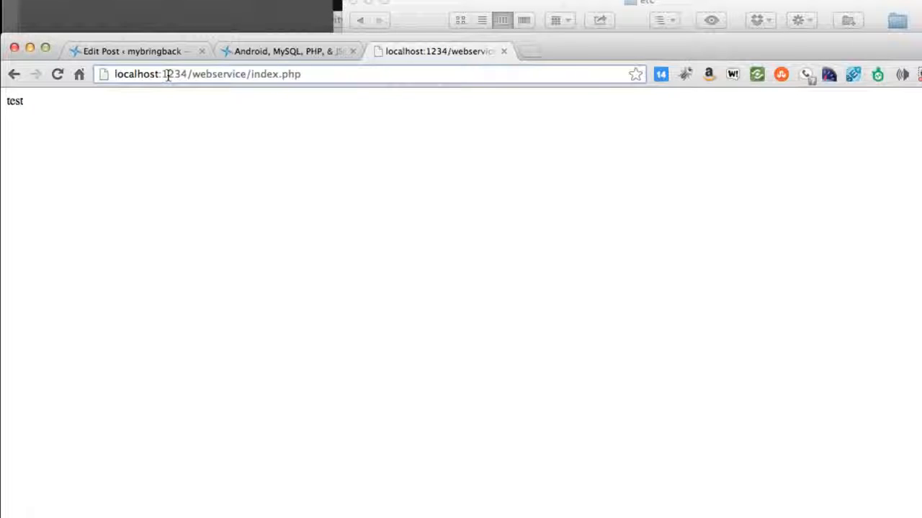
drag(159, 74, 290, 74)
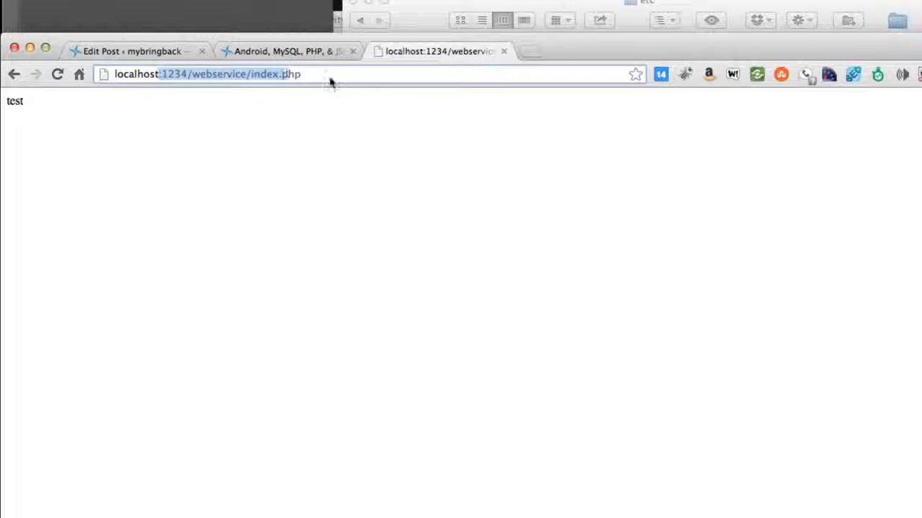
click(400, 243)
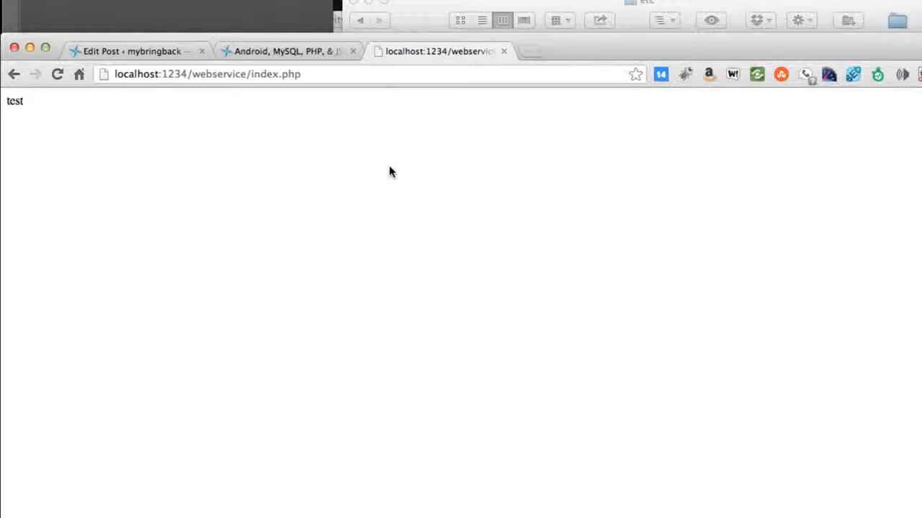